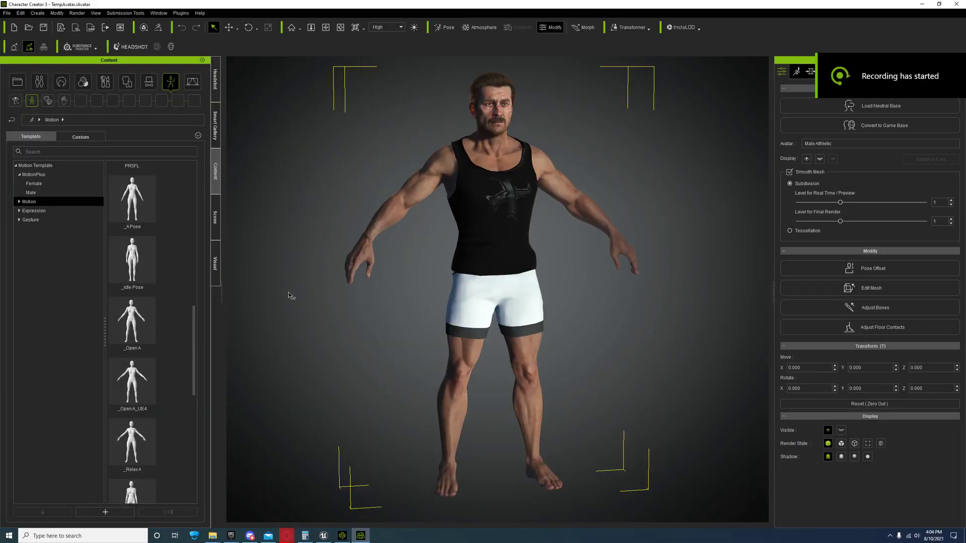
- Bring iClone 7's Country_Guy_01 project with the Male Athletic character to the front
click(342, 535)
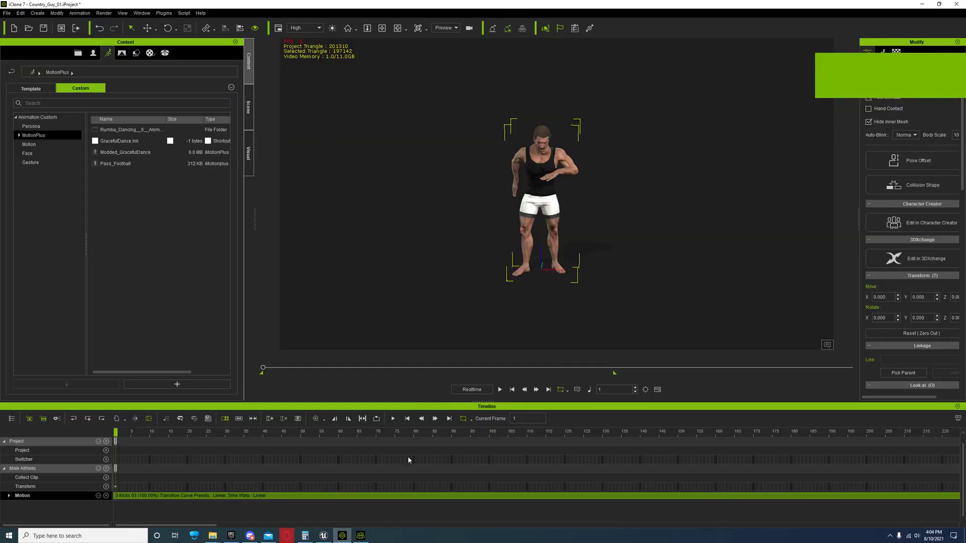
click(360, 536)
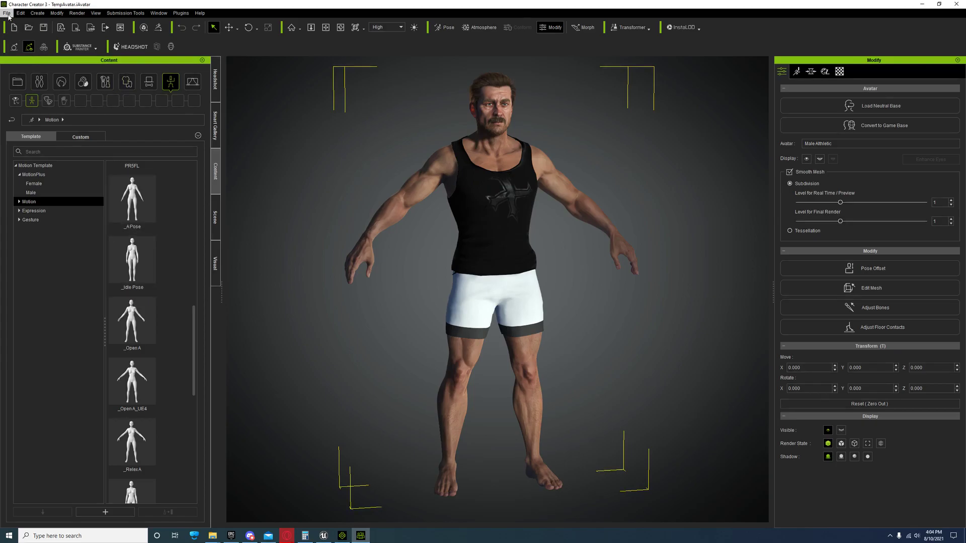
click(341, 537)
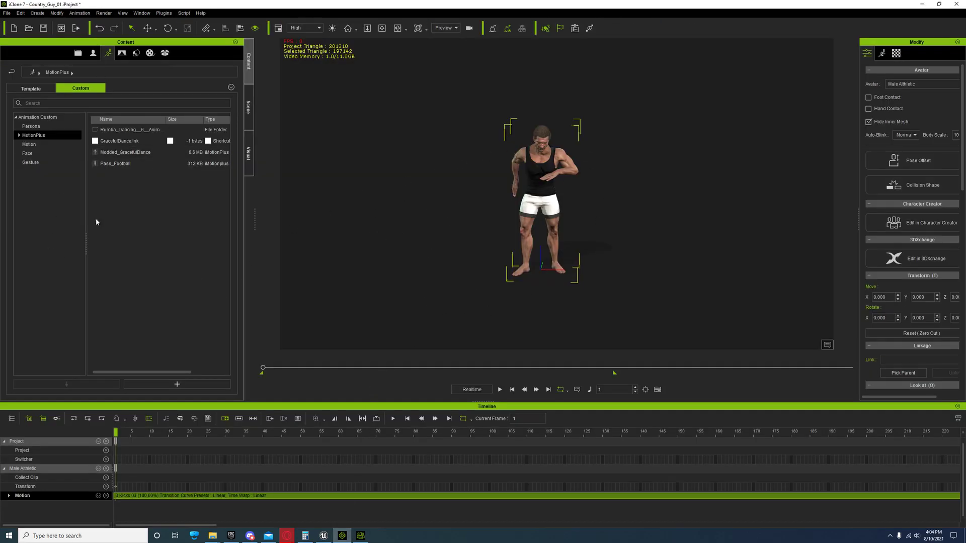
- Apply the 2 Kicks template motion to the character and play it back
click(31, 88)
click(29, 144)
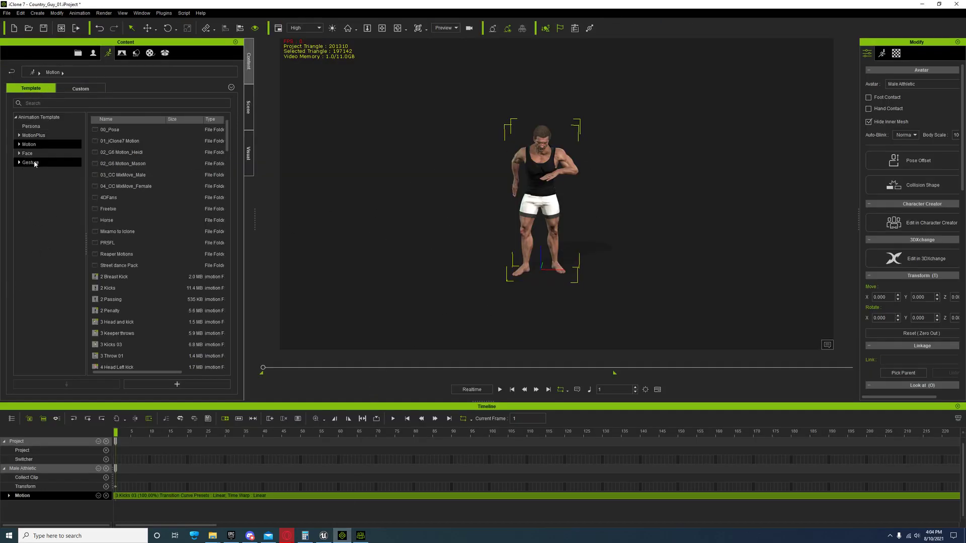
scroll(129, 347, down, 3)
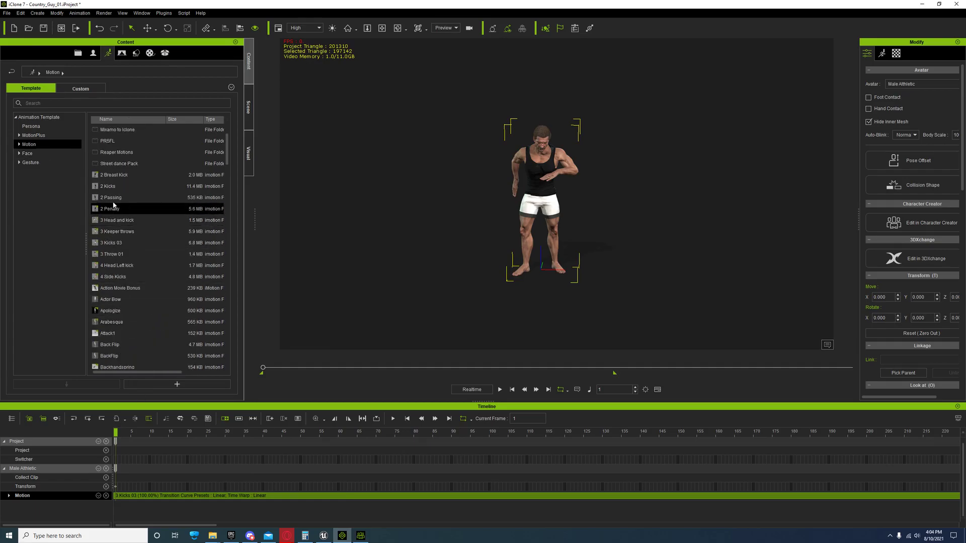
double_click(119, 187)
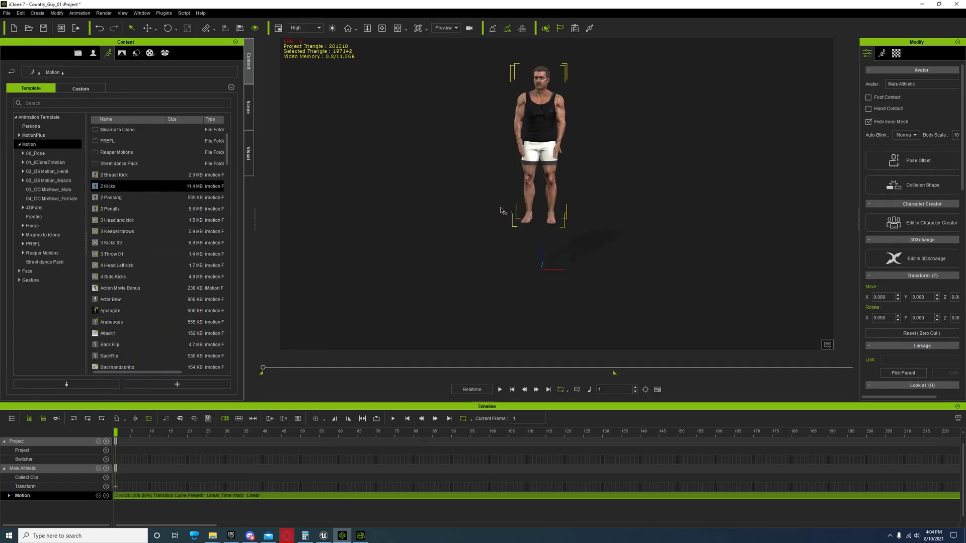
click(500, 390)
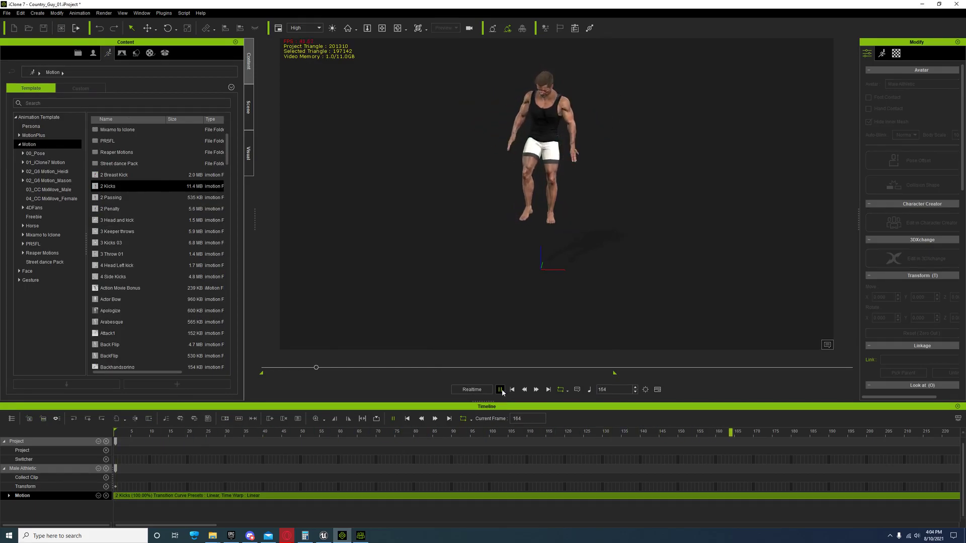
click(500, 390)
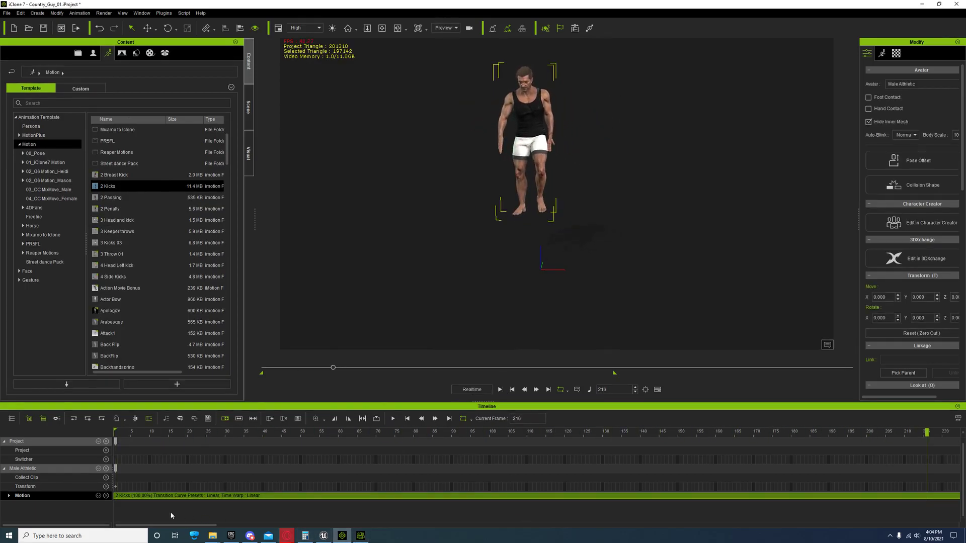
- Scrub the 2 Kicks timeline, select the motion clip under Custom MotionPlus, and reset to frame 1
drag(171, 526, 921, 527)
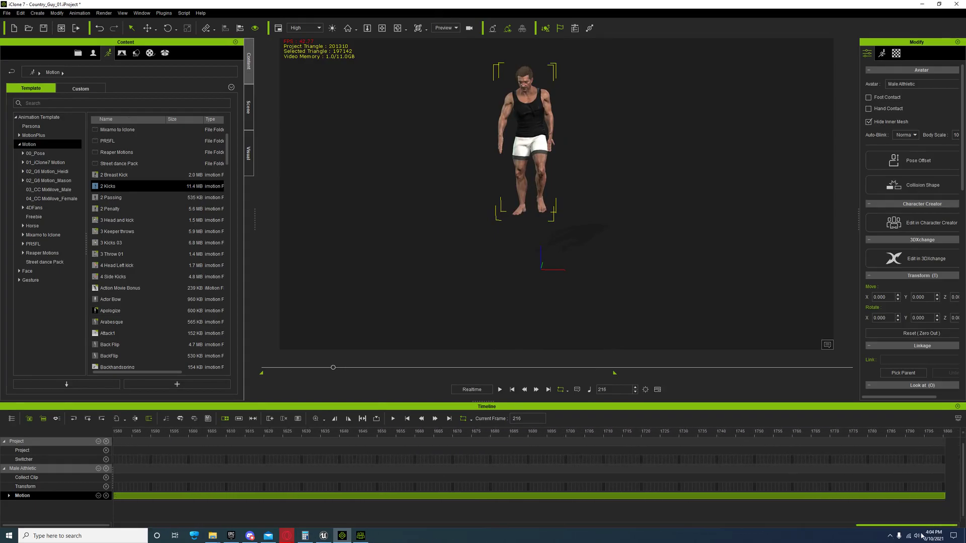
click(944, 443)
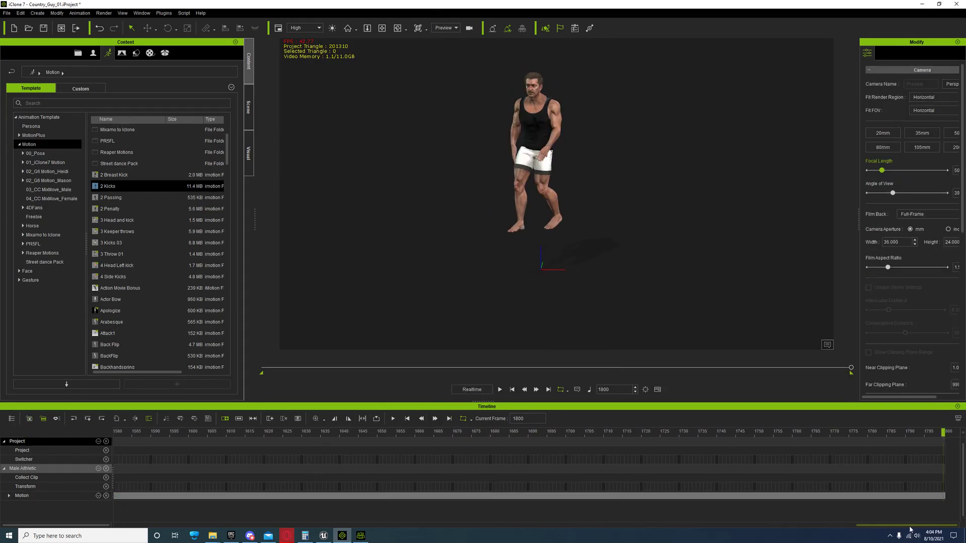
drag(895, 525, 171, 526)
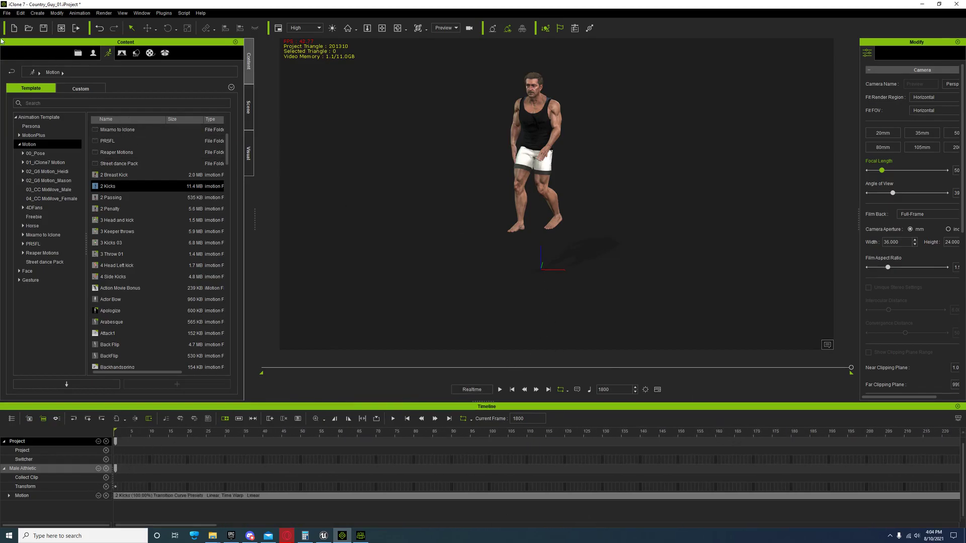
click(77, 92)
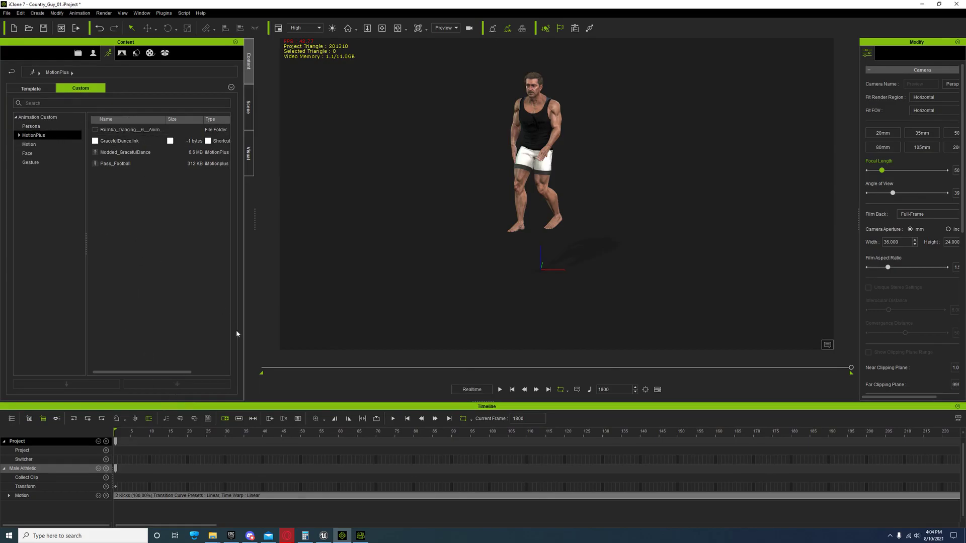
click(180, 497)
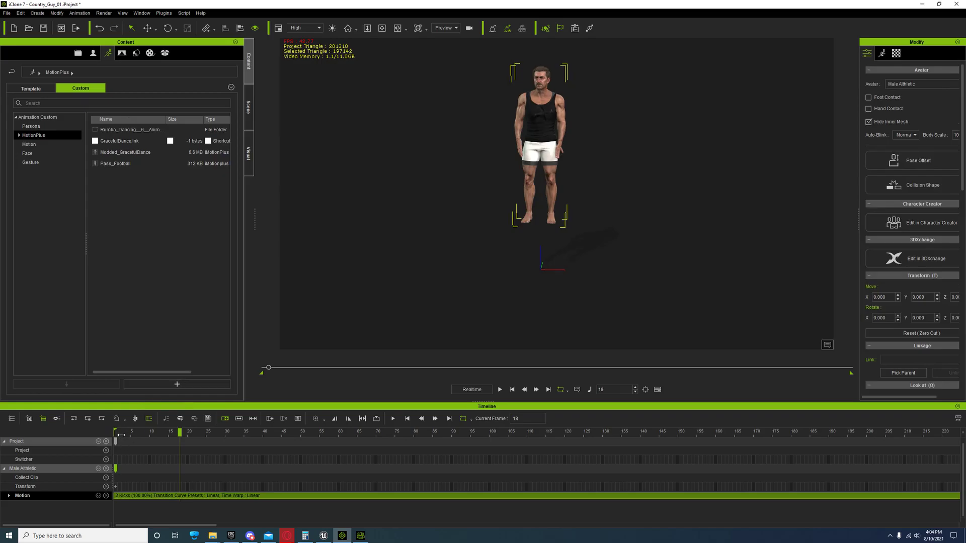
drag(131, 435, 115, 435)
- Save the motion to the custom MotionPlus library as FootballKick, then return to Character Creator 3
click(159, 385)
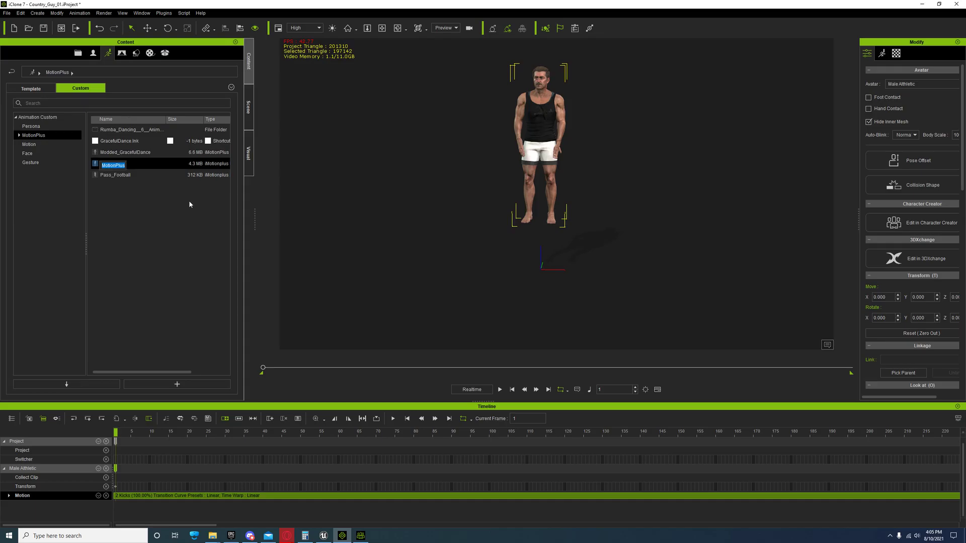
text(K)
key(BackSpace)
text(FootballKick)
key(Return)
key(alt+Tab)
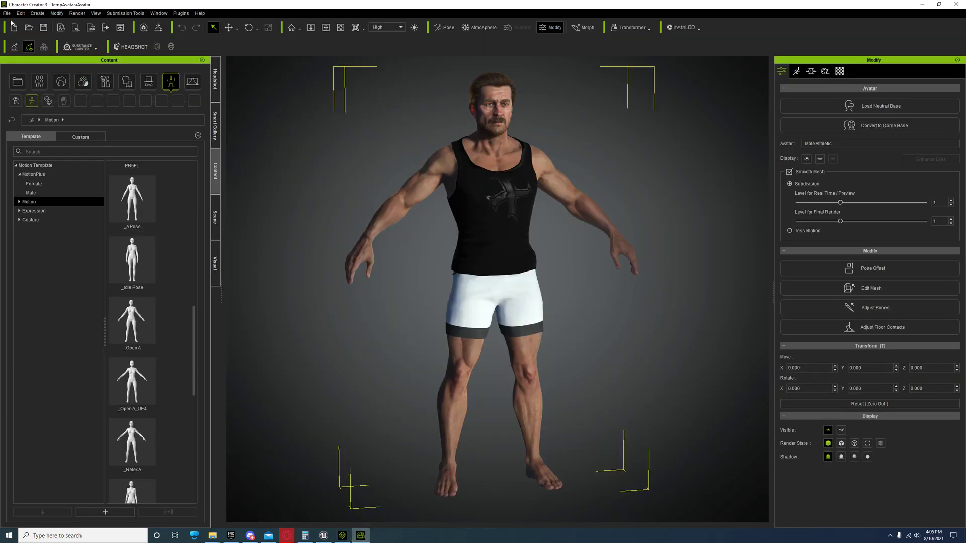
- Open the FBX (Clothed Character) export settings and look through their Unreal export options
click(6, 14)
mouse_move(44, 88)
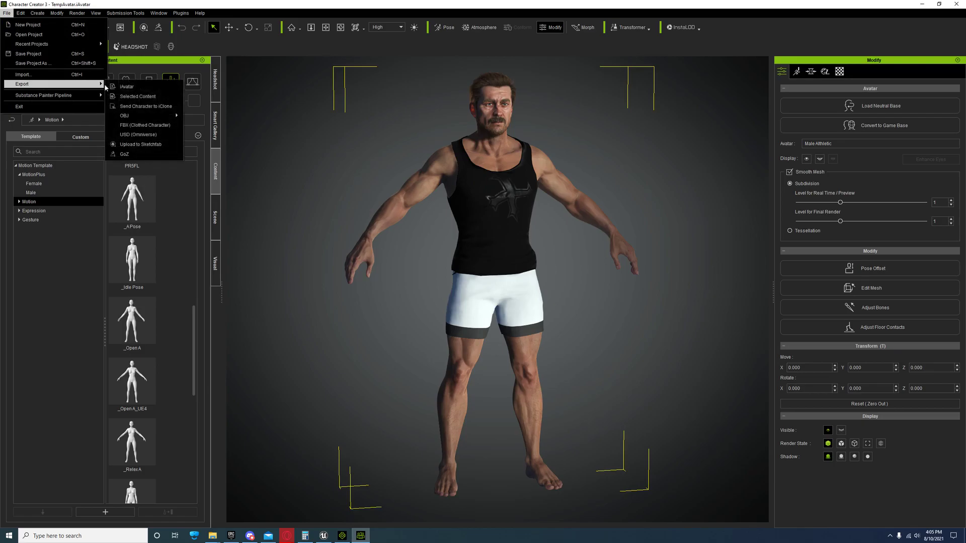
click(153, 125)
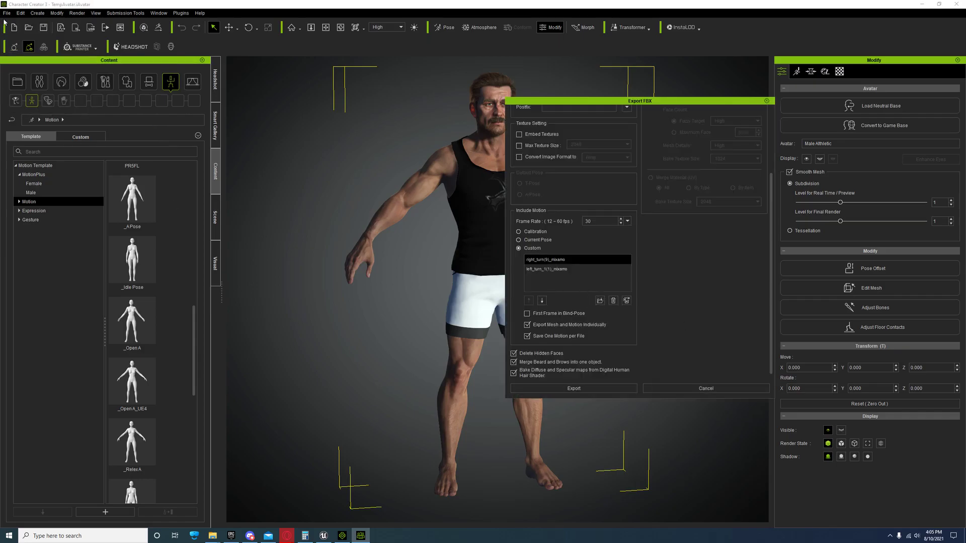
click(707, 388)
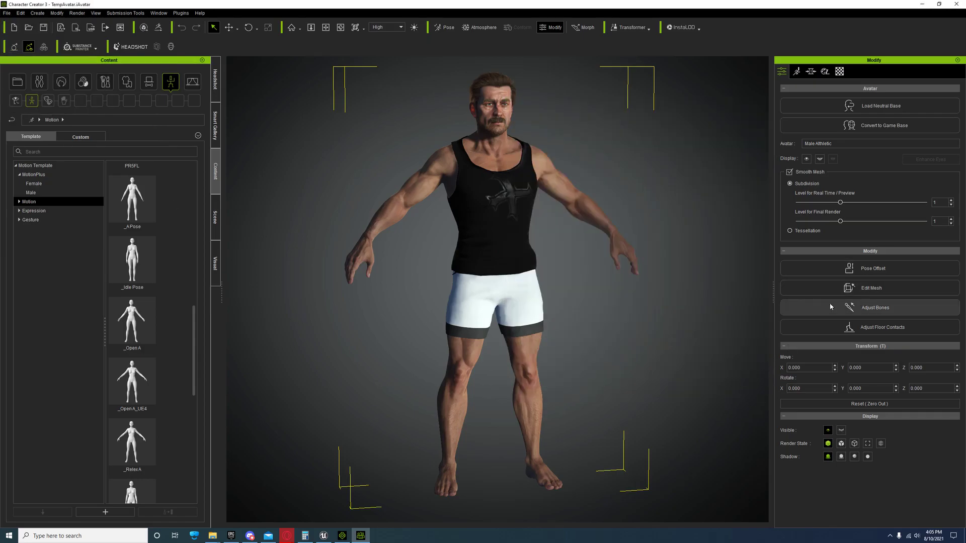
click(7, 13)
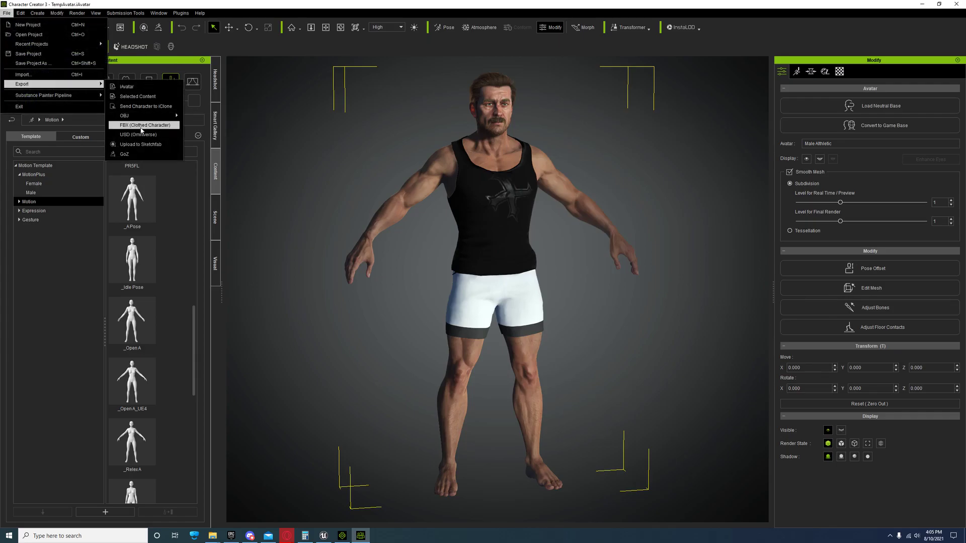
click(141, 125)
scroll(670, 283, up, 3)
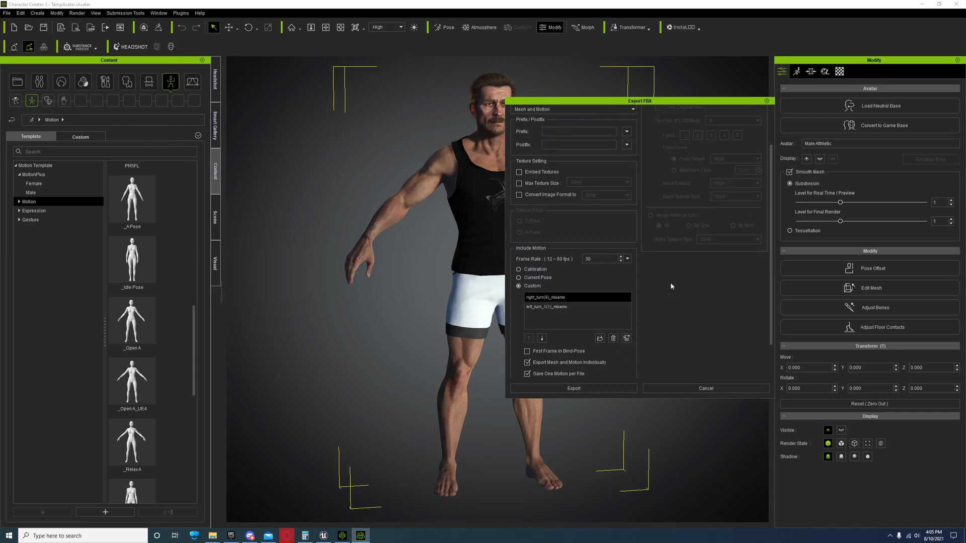
scroll(629, 193, up, 2)
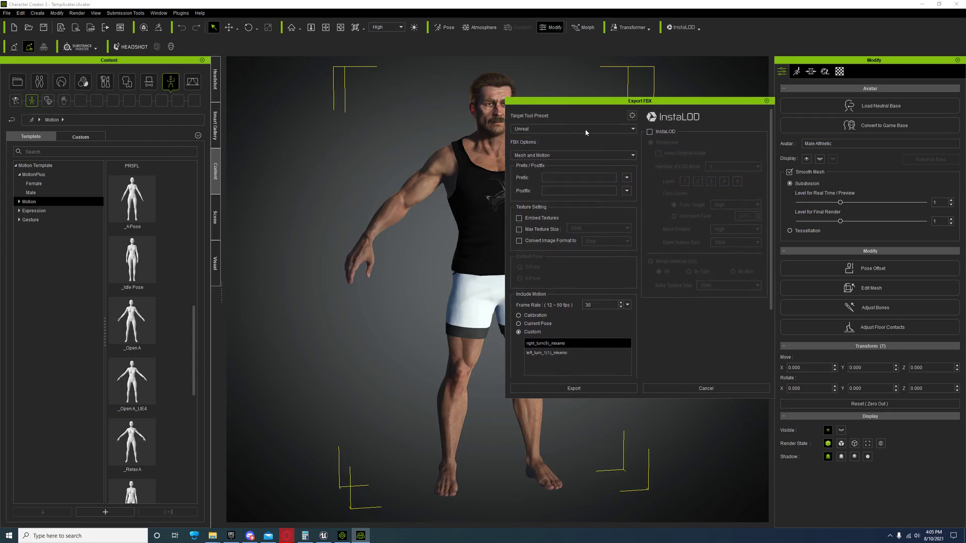
scroll(674, 355, down, 3)
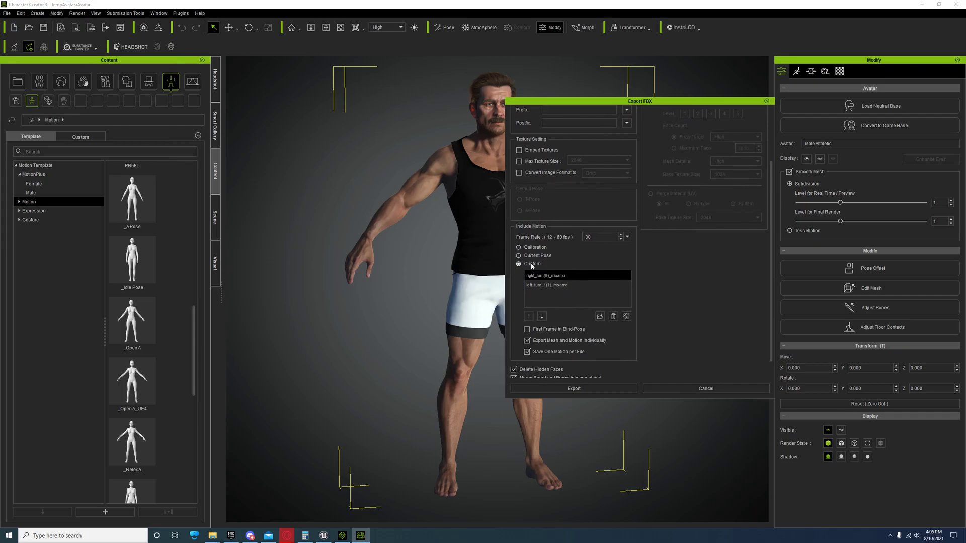
click(599, 316)
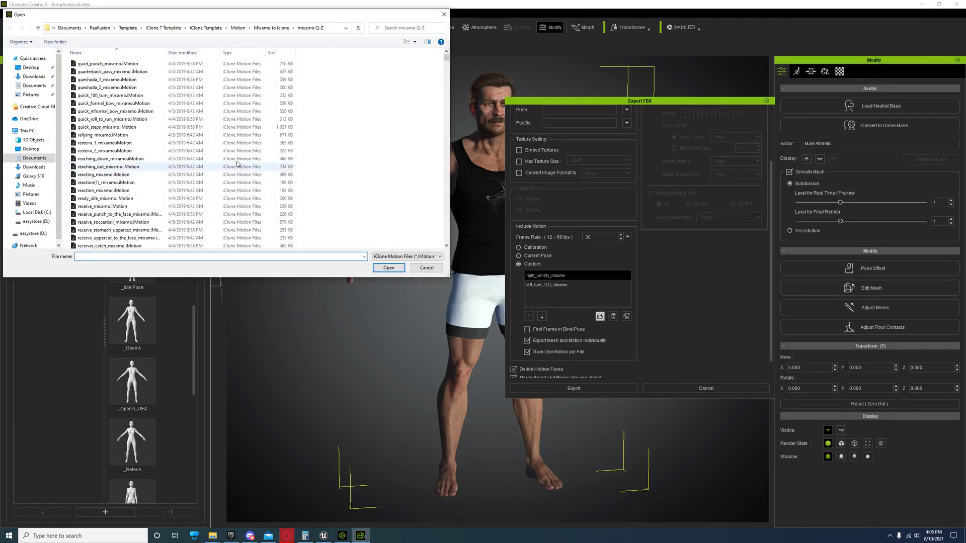
click(331, 28)
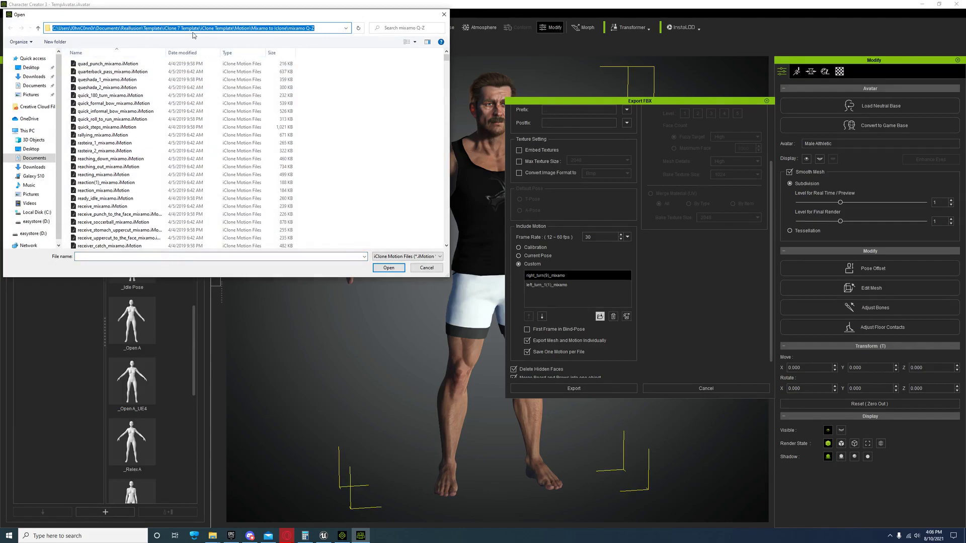
click(38, 28)
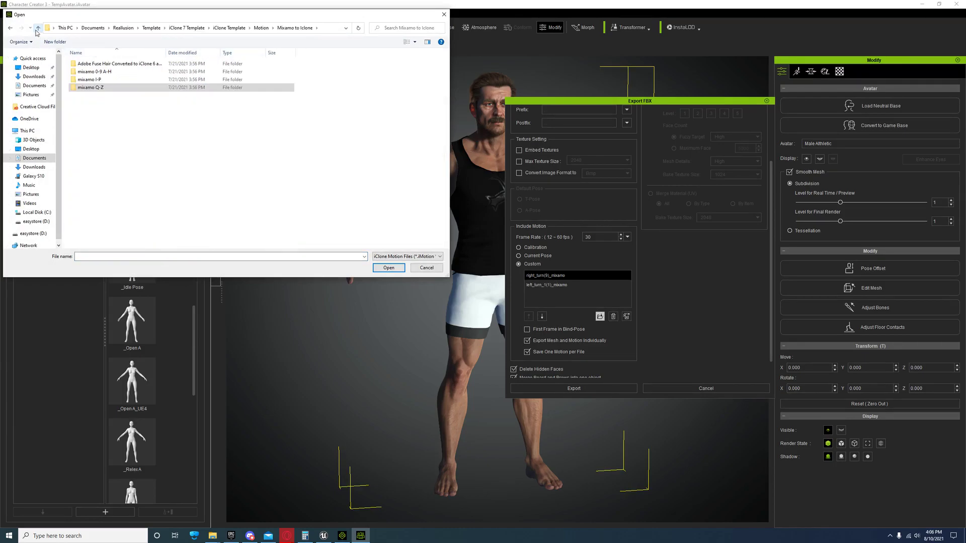
click(38, 28)
click(37, 28)
click(38, 28)
click(38, 28)
click(38, 28)
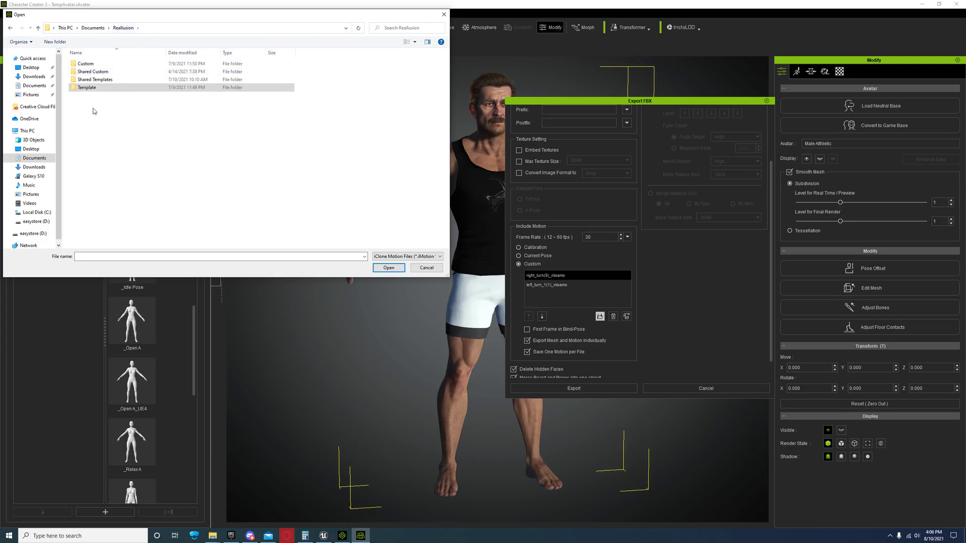
double_click(88, 64)
double_click(91, 88)
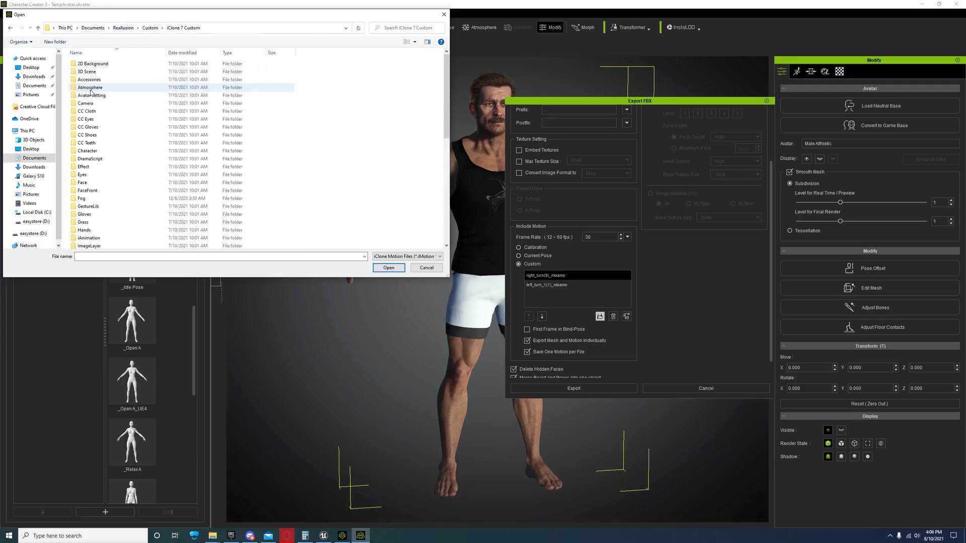
scroll(108, 137, down, 8)
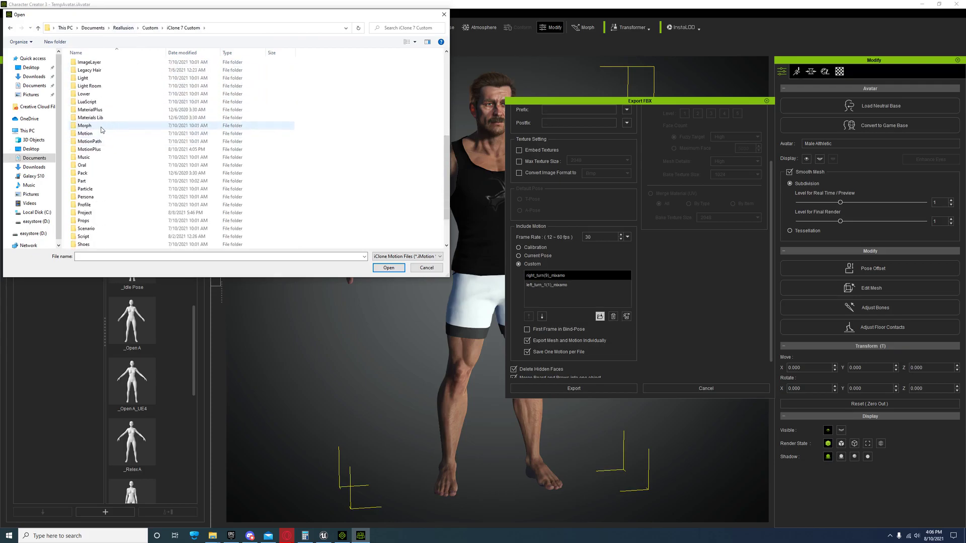
double_click(97, 149)
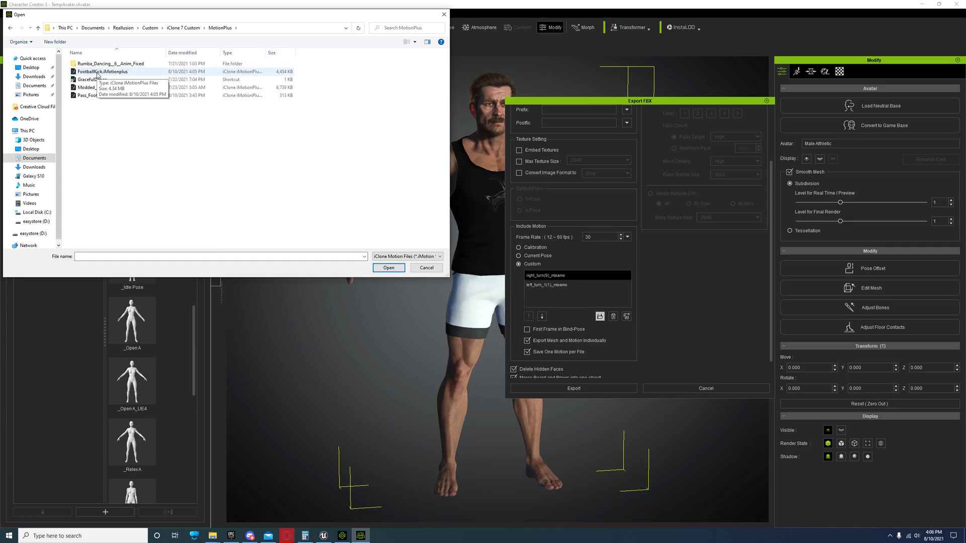
click(427, 268)
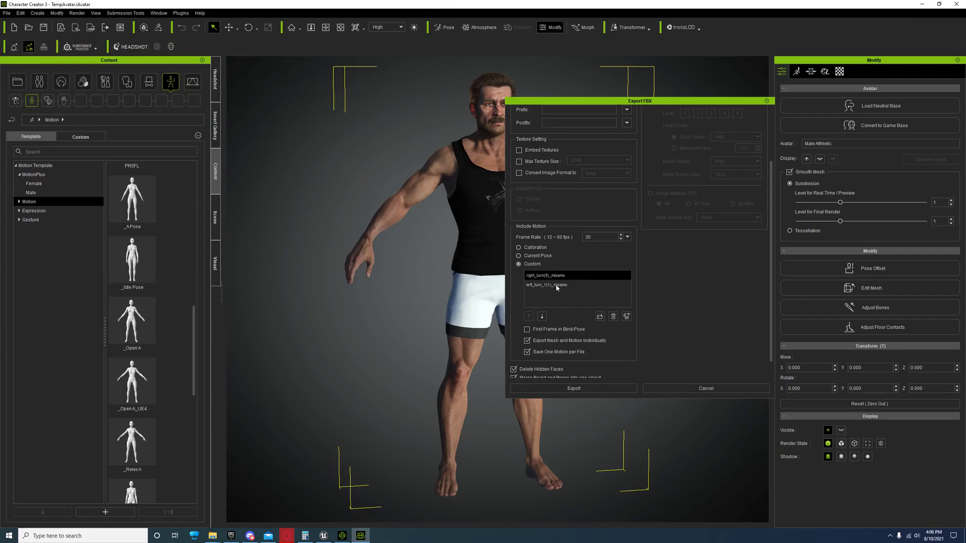
- Review the export options, leaving InstaLOD mesh reduction switched off
scroll(687, 323, down, 1)
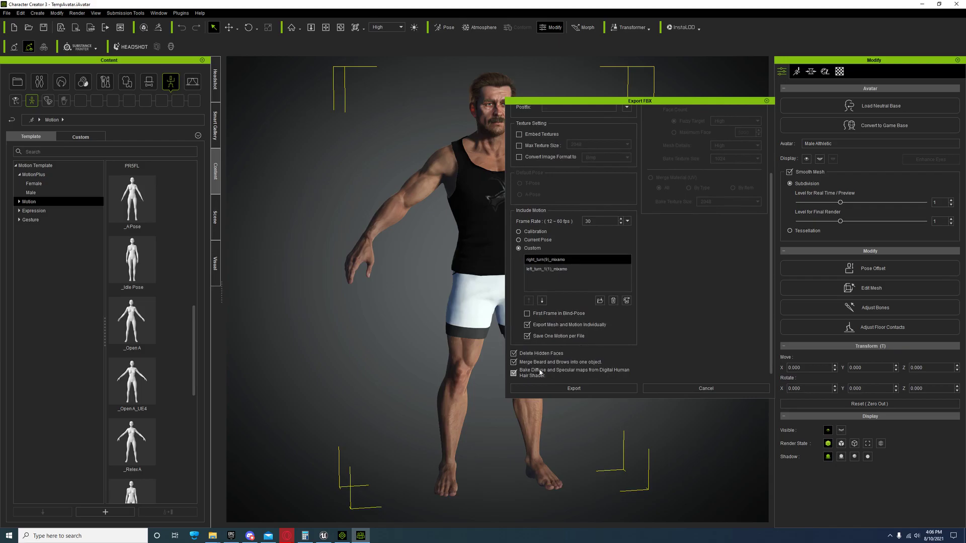
scroll(720, 286, up, 1)
scroll(720, 286, up, 4)
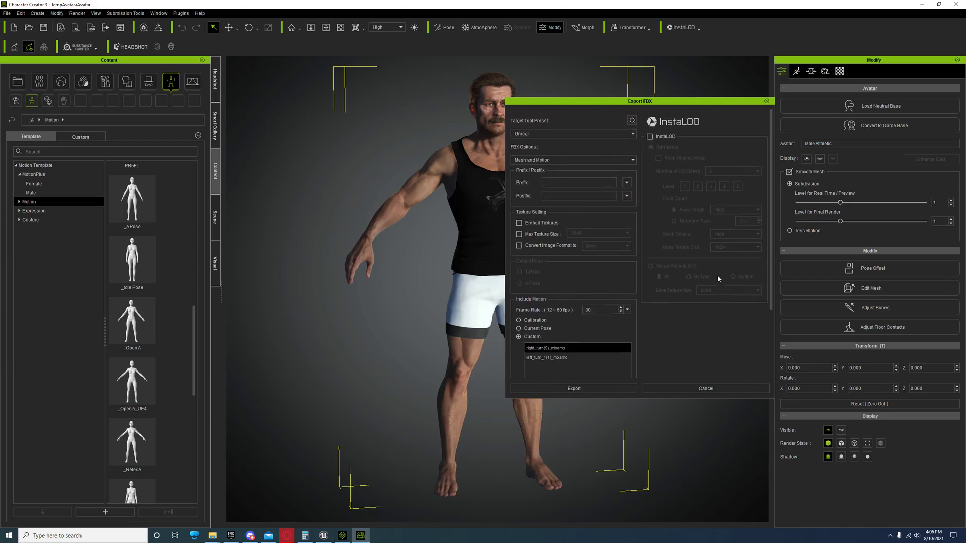
click(649, 131)
click(649, 132)
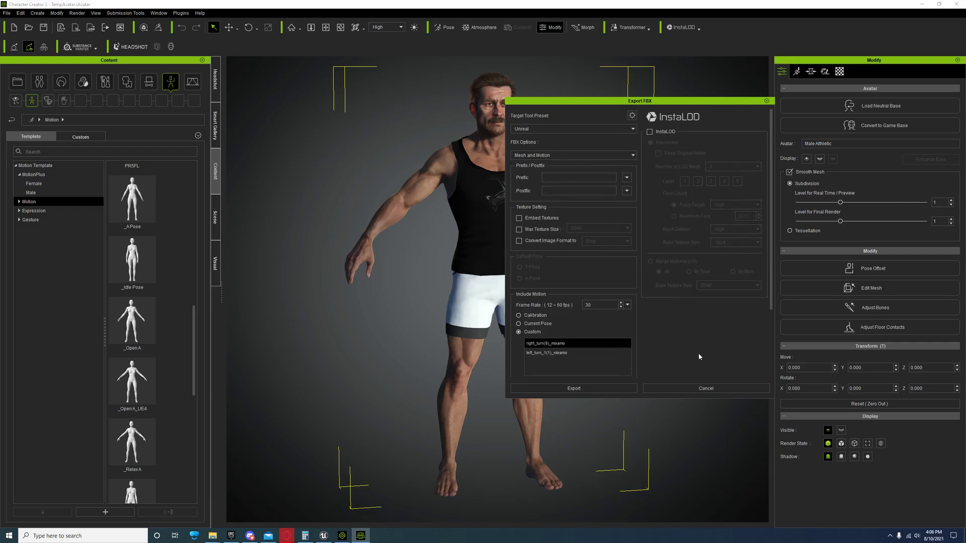
scroll(707, 335, down, 3)
scroll(716, 322, up, 3)
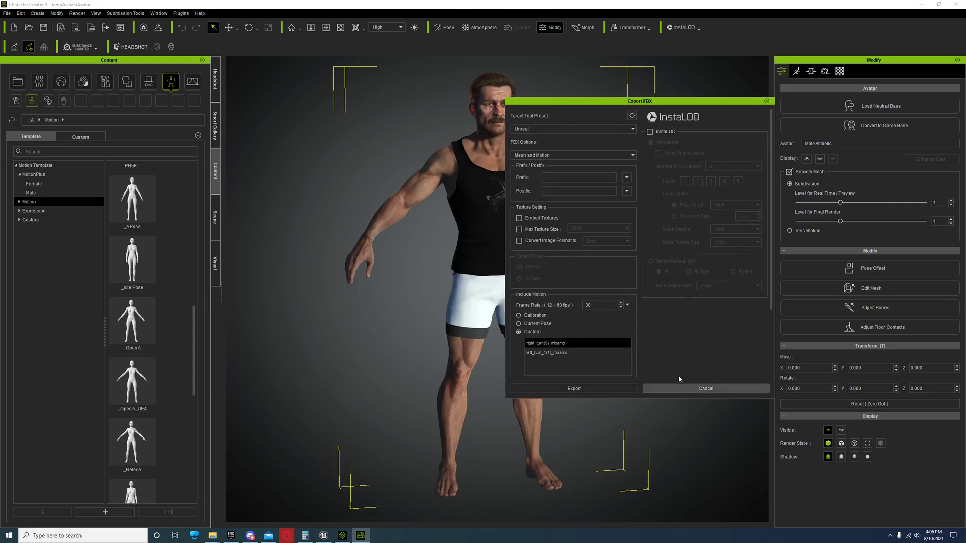
scroll(673, 352, down, 2)
- Export the character, acknowledge the re-import warning, close the export settings and bring up Unreal Editor
click(586, 392)
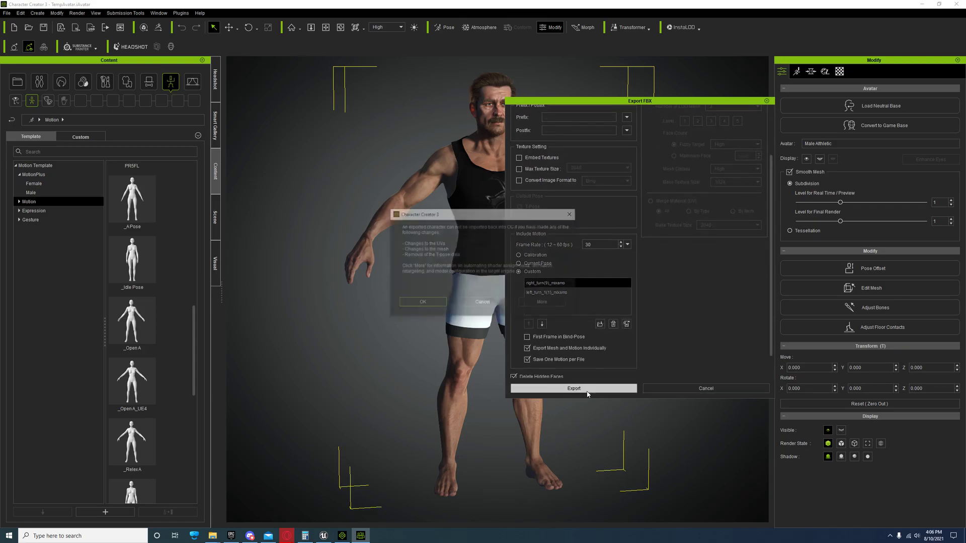
click(441, 306)
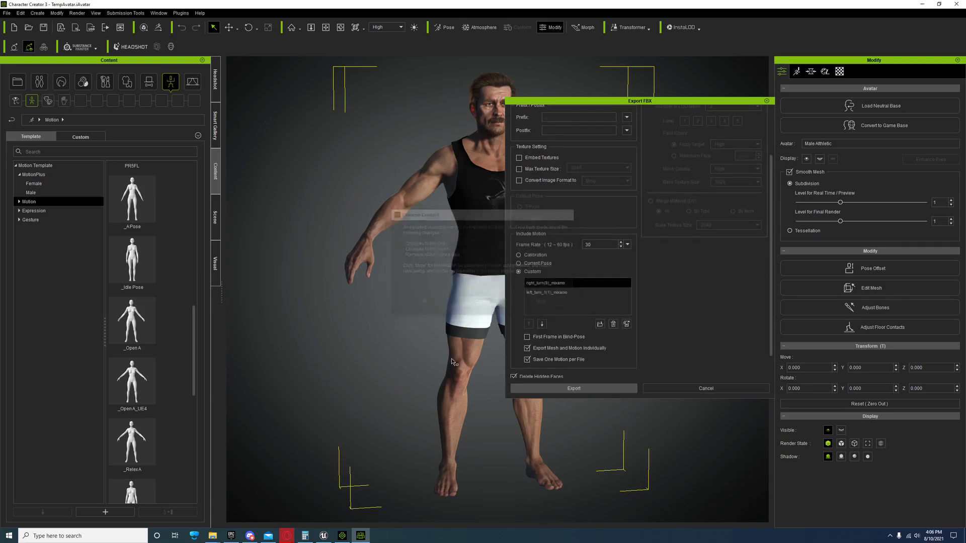
click(681, 389)
click(323, 536)
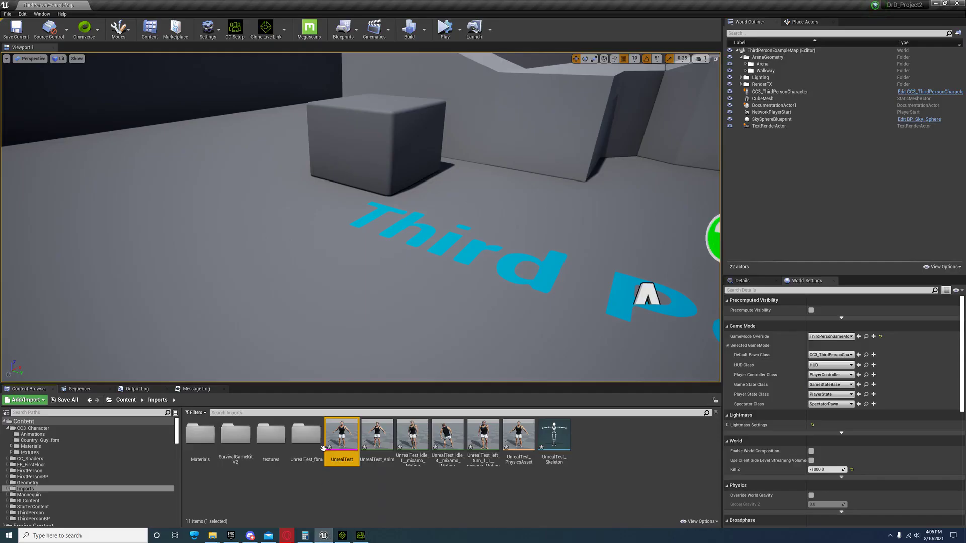
click(29, 494)
right_click(310, 487)
click(347, 247)
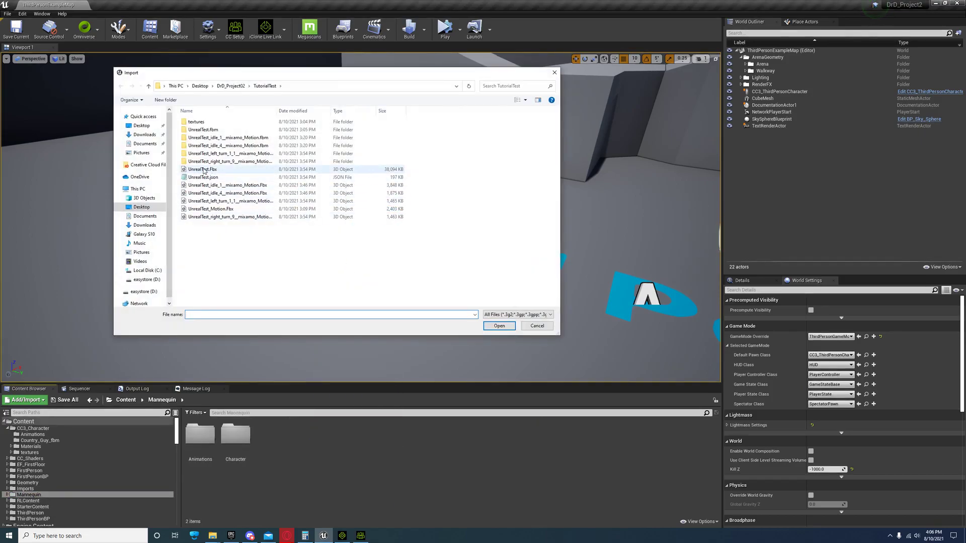
double_click(203, 170)
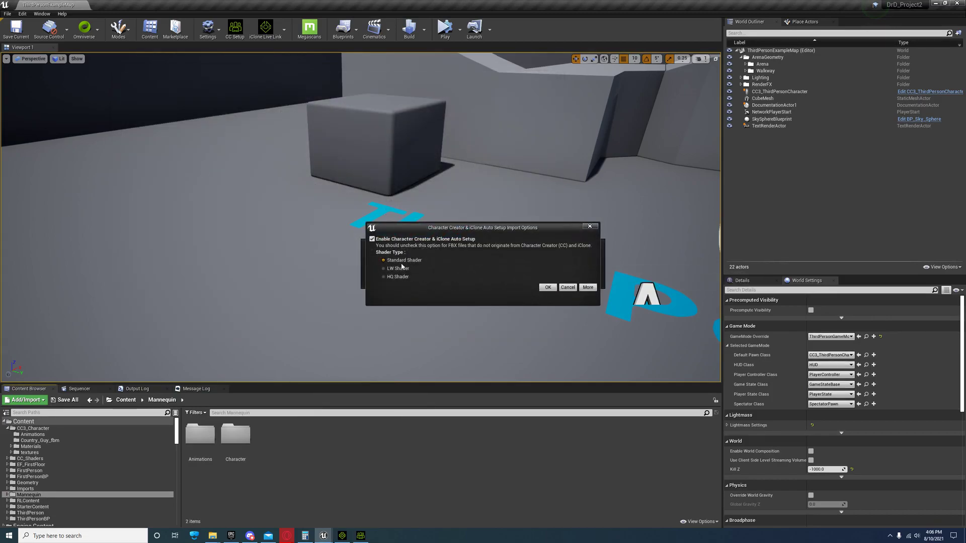
click(547, 287)
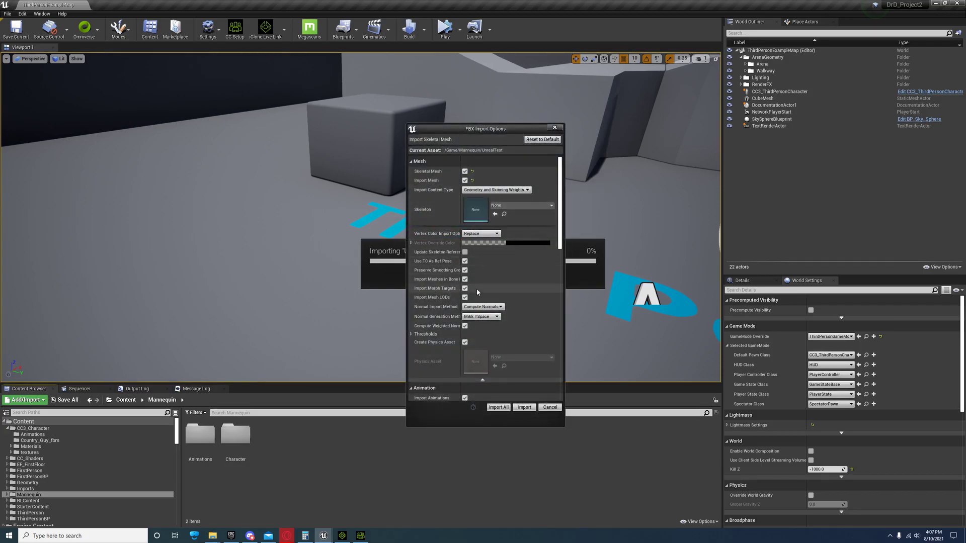
click(483, 379)
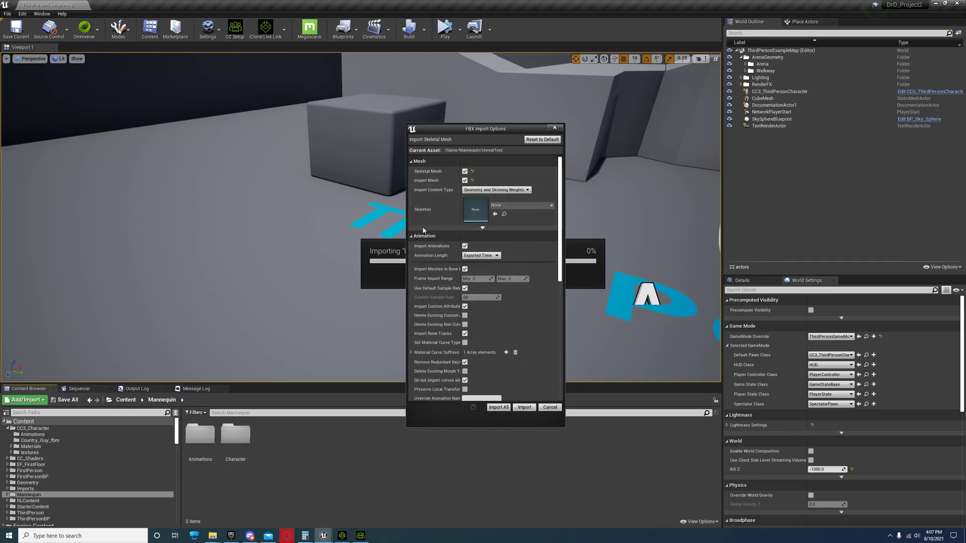
click(482, 229)
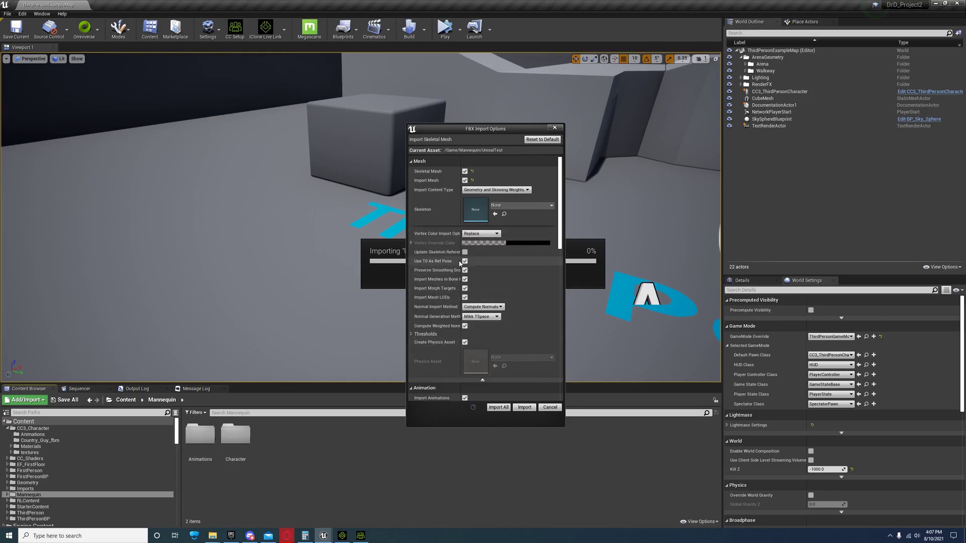
click(465, 297)
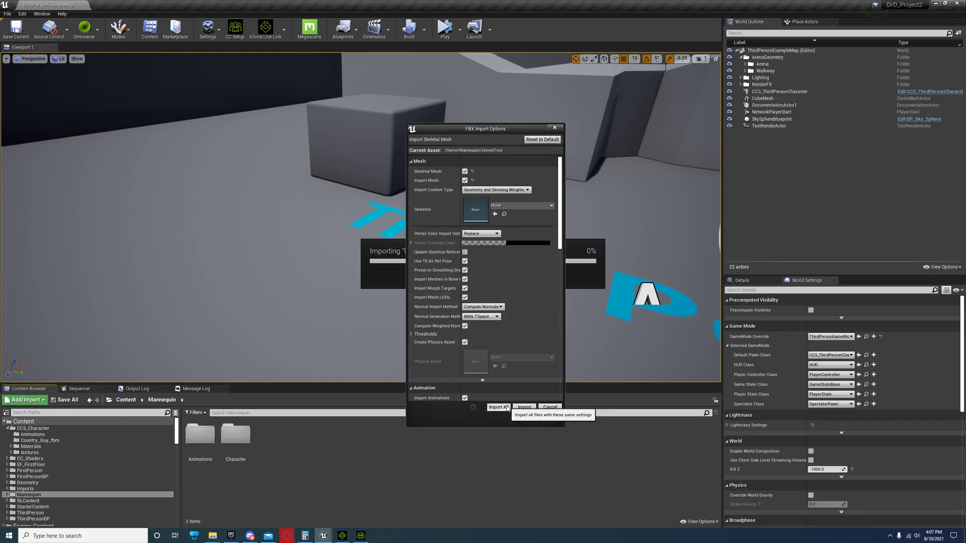
click(548, 408)
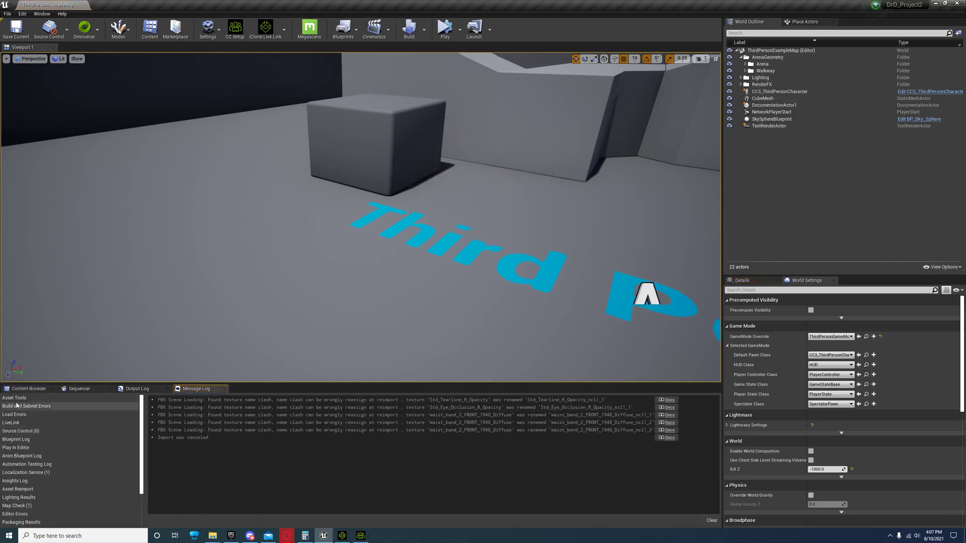
click(25, 389)
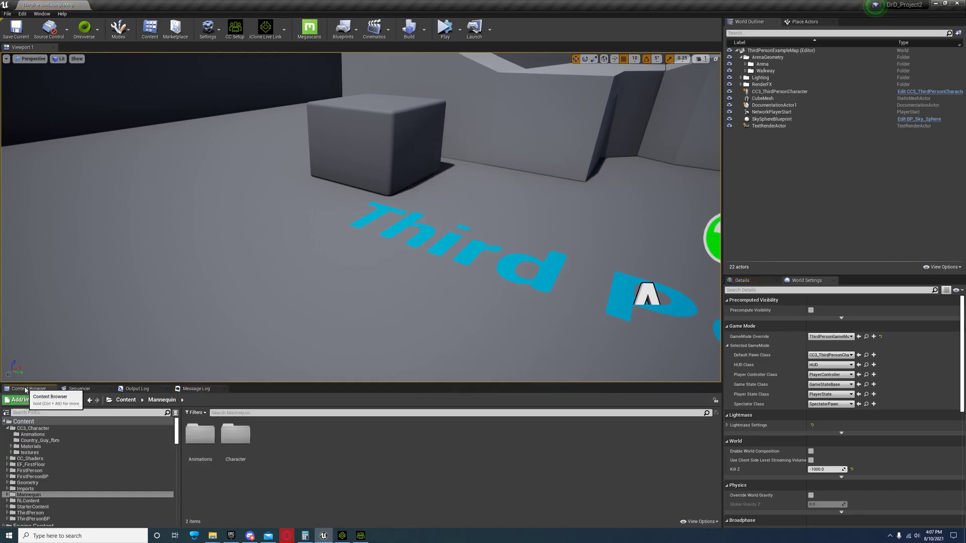
click(25, 488)
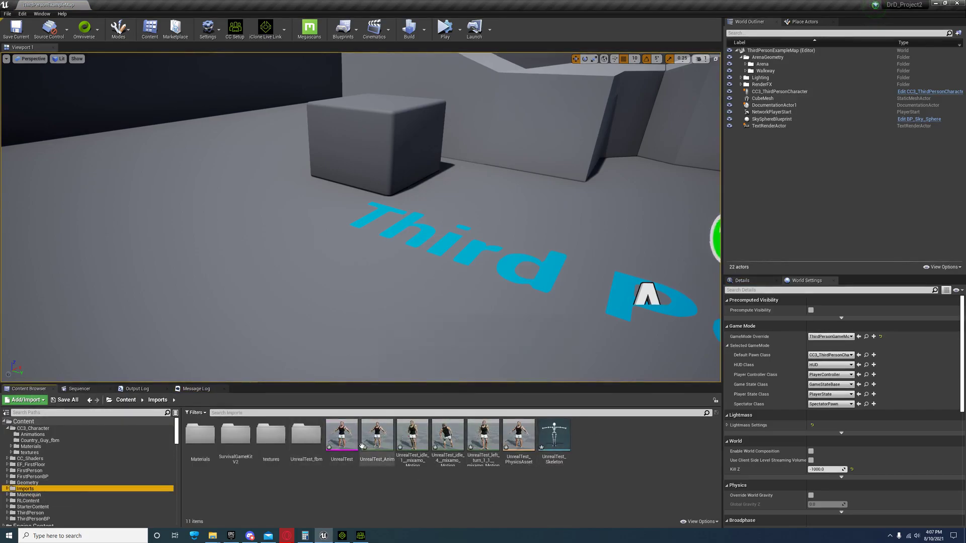
- Choose the right_turn_9 mixamo motion FBX to import into /Game/Imports
right_click(596, 449)
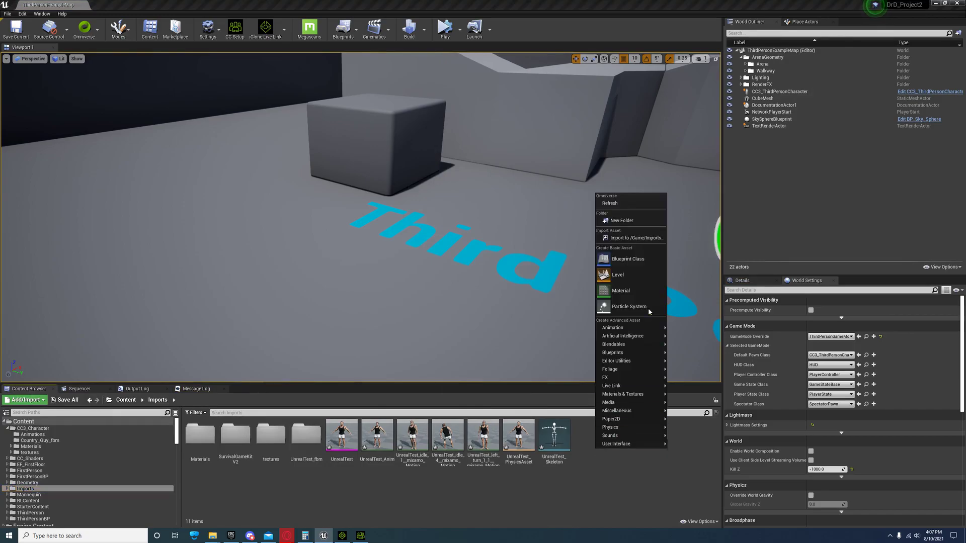
click(626, 239)
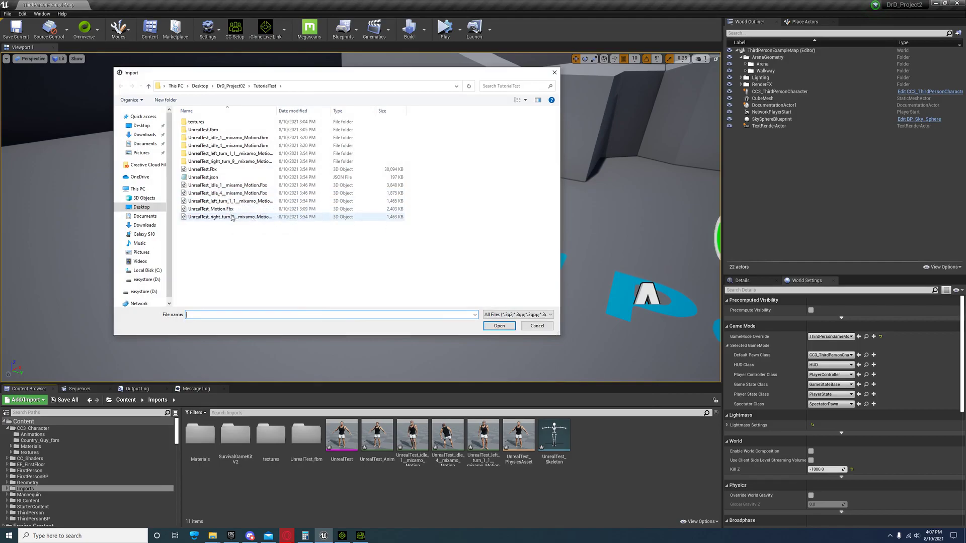
click(232, 201)
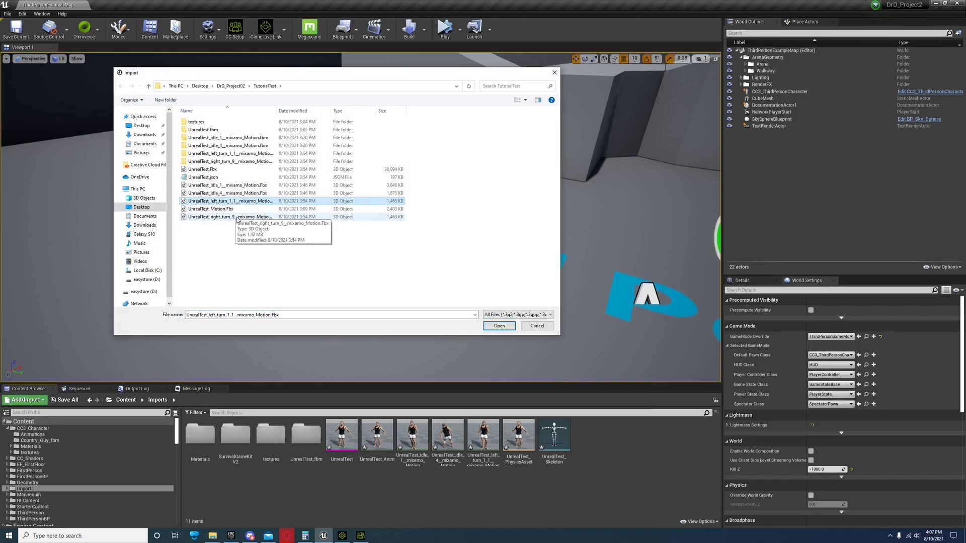
click(236, 217)
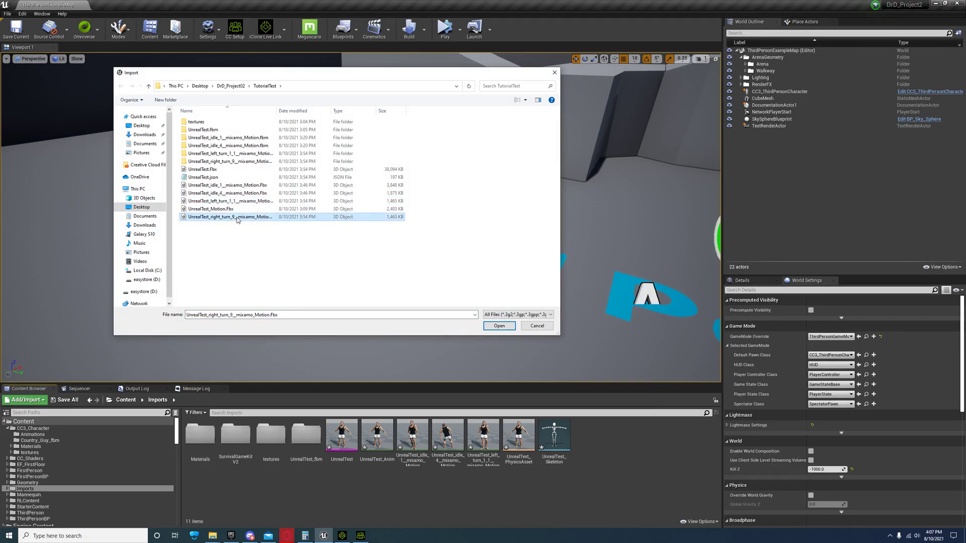
double_click(237, 217)
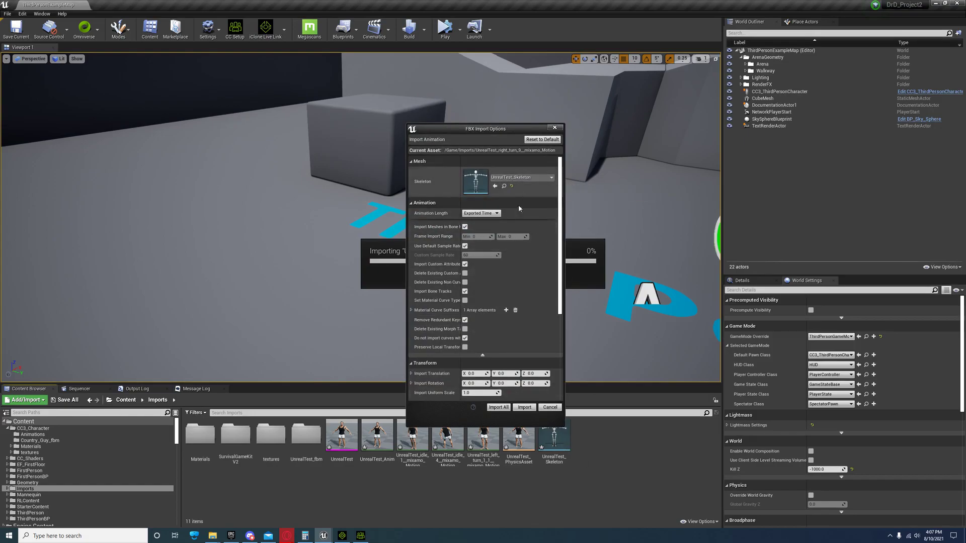
- Keep UnrealTest_Skeleton as the target skeleton and Import All the right_turn_9 animation
click(521, 177)
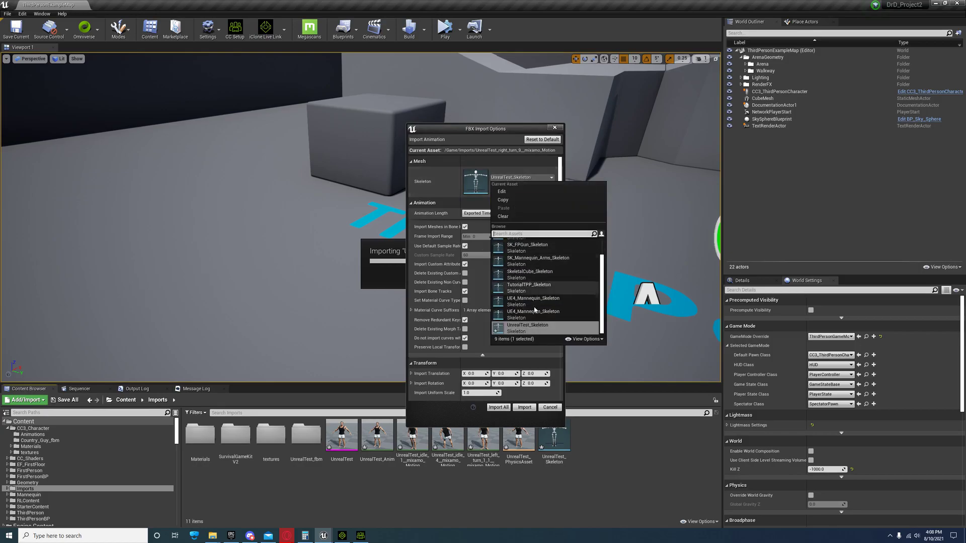
click(528, 177)
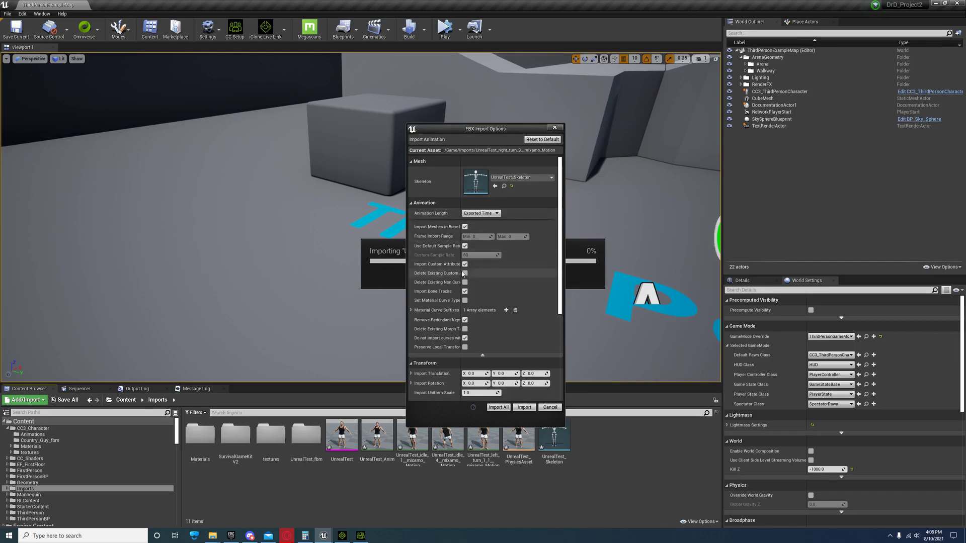
drag(462, 247, 482, 252)
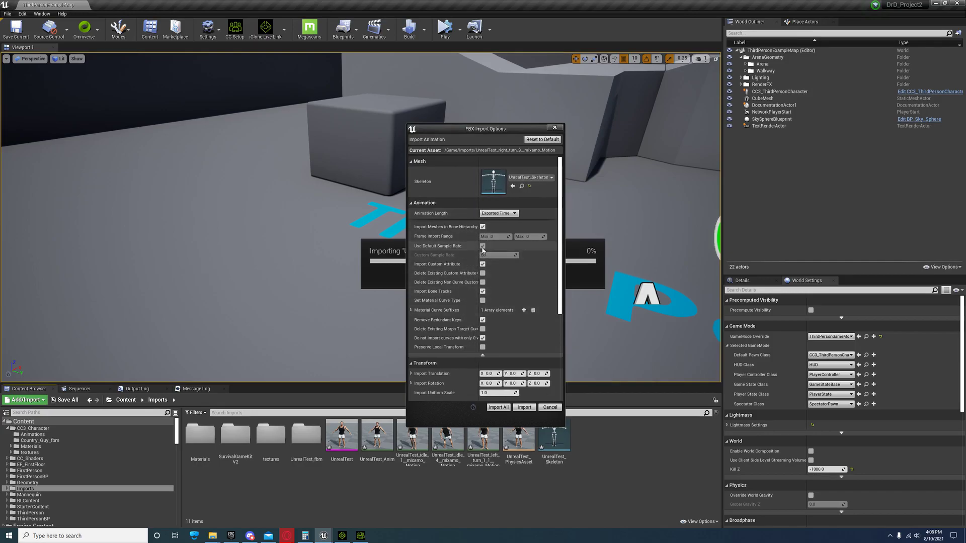
scroll(513, 327, down, 1)
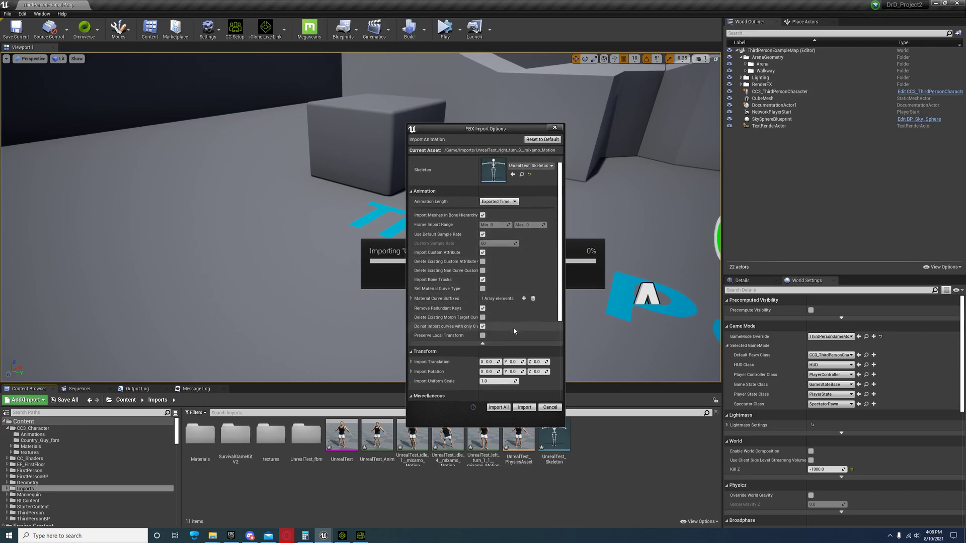
scroll(498, 332, down, 3)
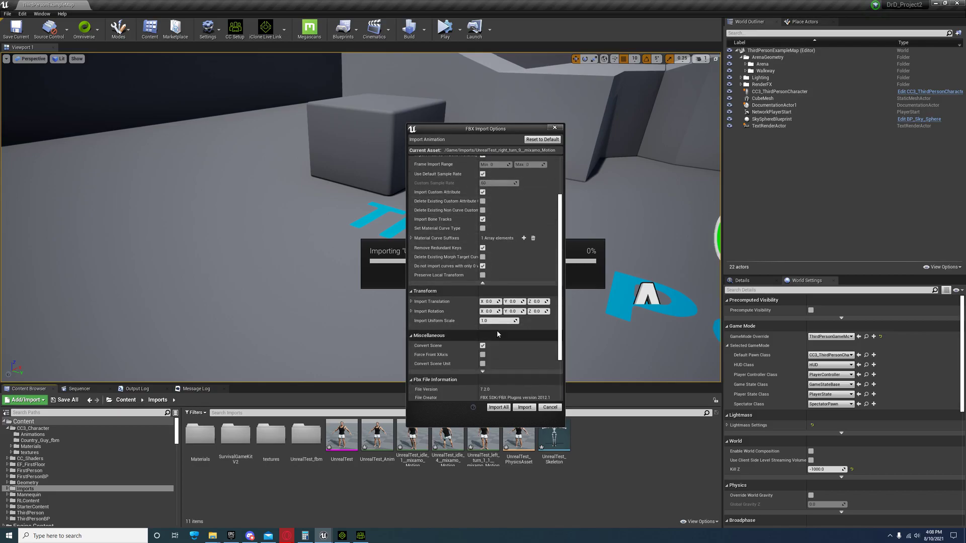
scroll(496, 330, down, 3)
scroll(487, 302, up, 4)
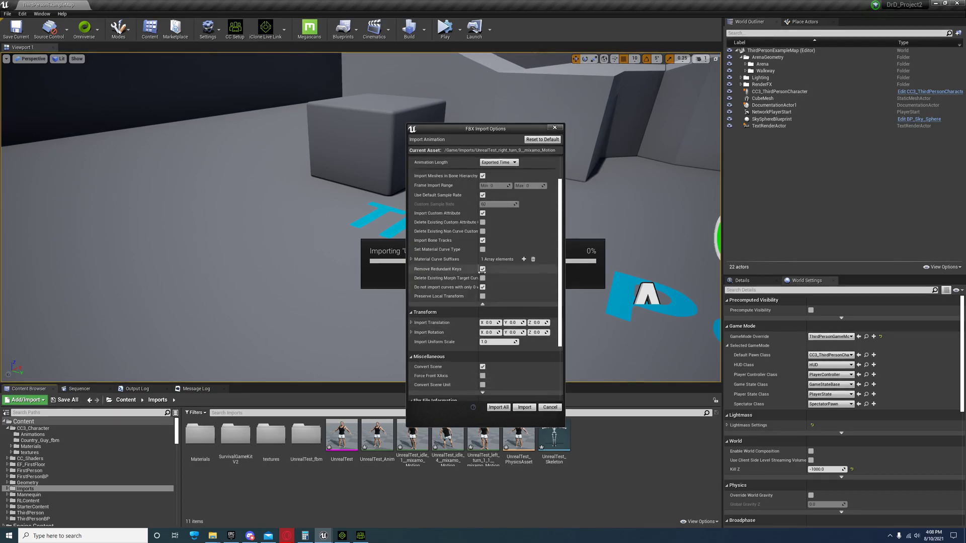
scroll(518, 251, up, 4)
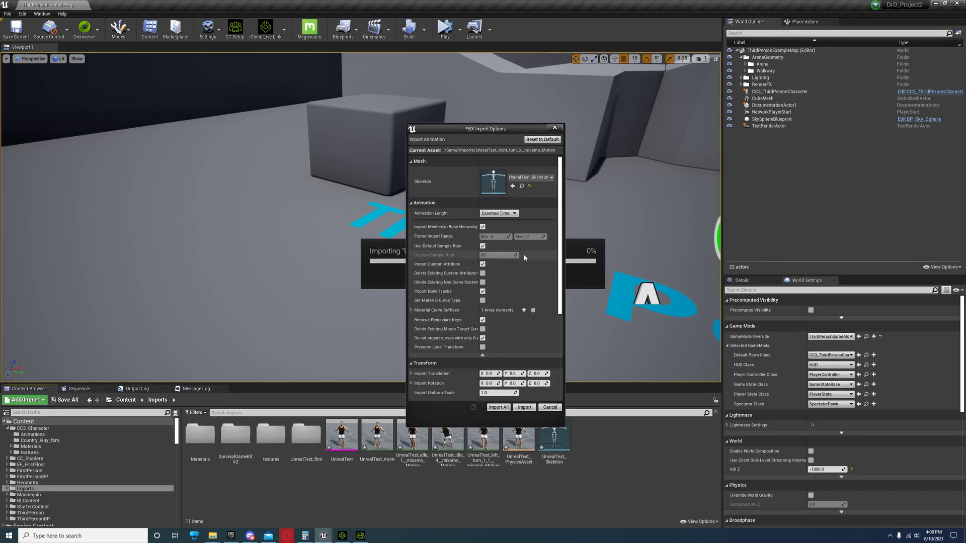
scroll(519, 272, down, 5)
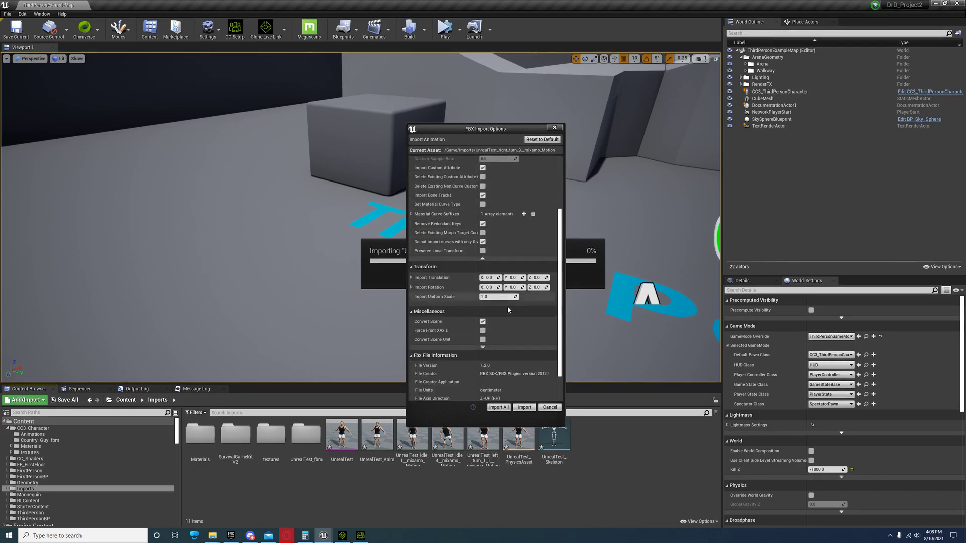
scroll(490, 322, up, 3)
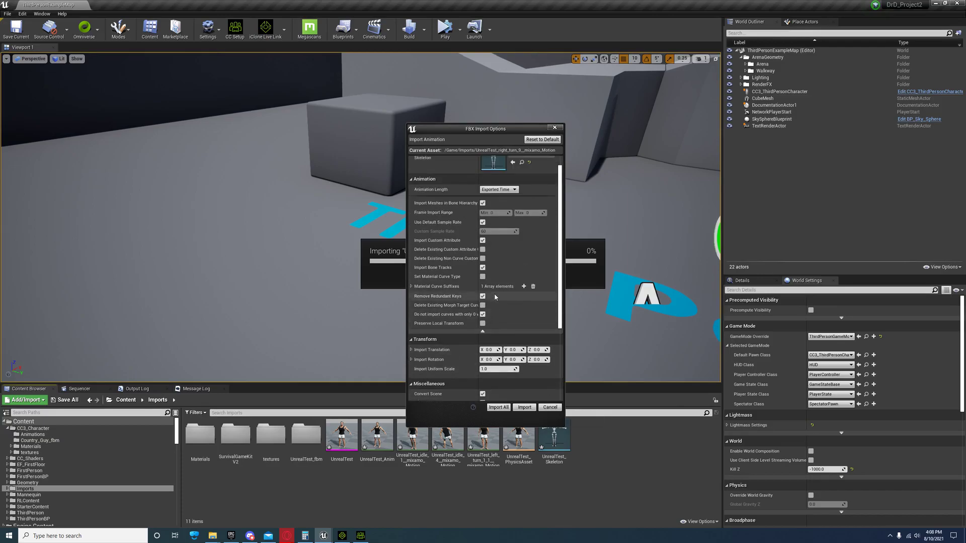
click(498, 407)
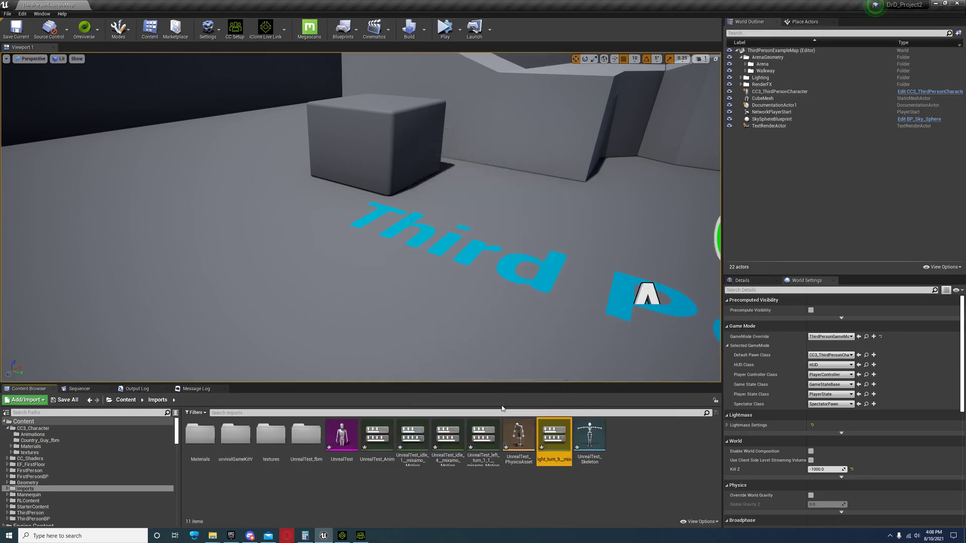
- Preview the imported right_turn_9 animation, then close its editor
double_click(564, 440)
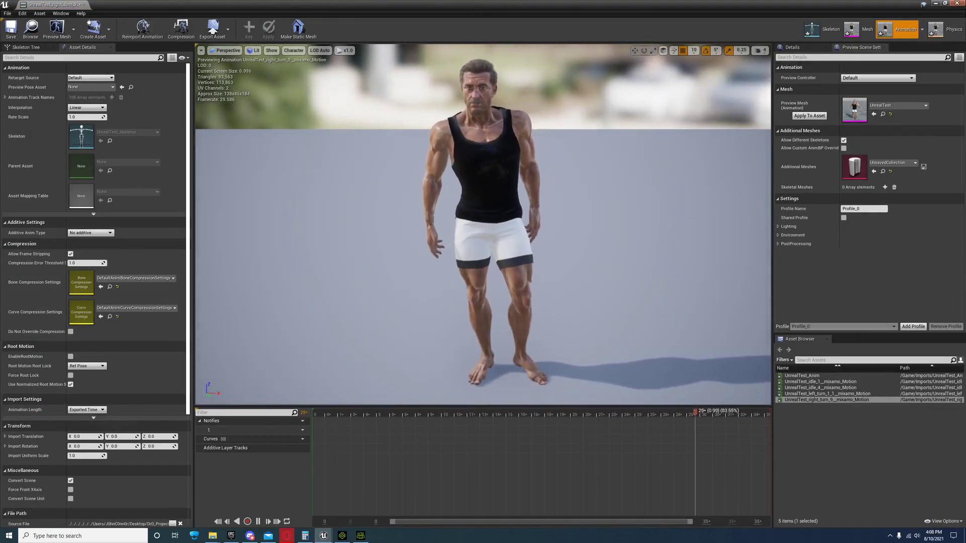
click(959, 4)
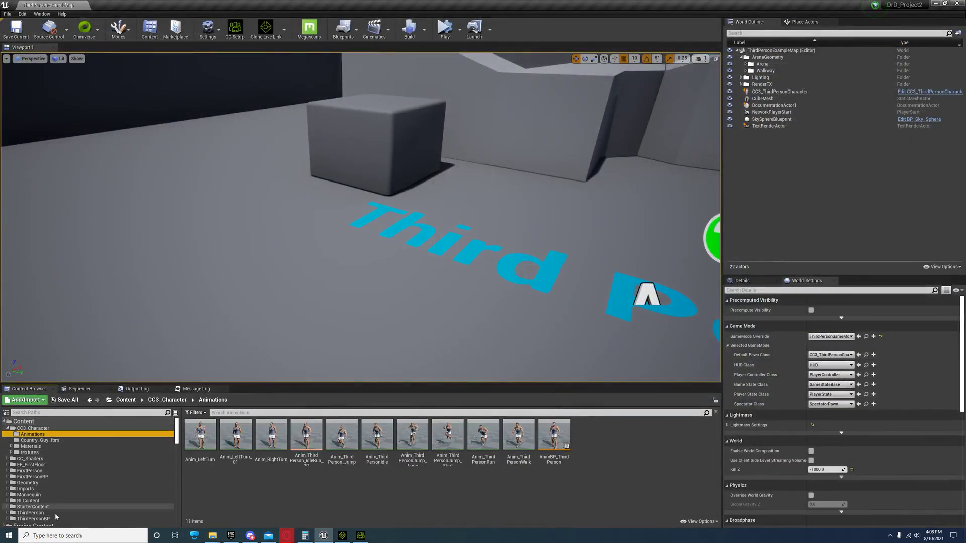
- Open Anim_RightTurn in the animation editor, pause it and rewind to the first frame
double_click(265, 439)
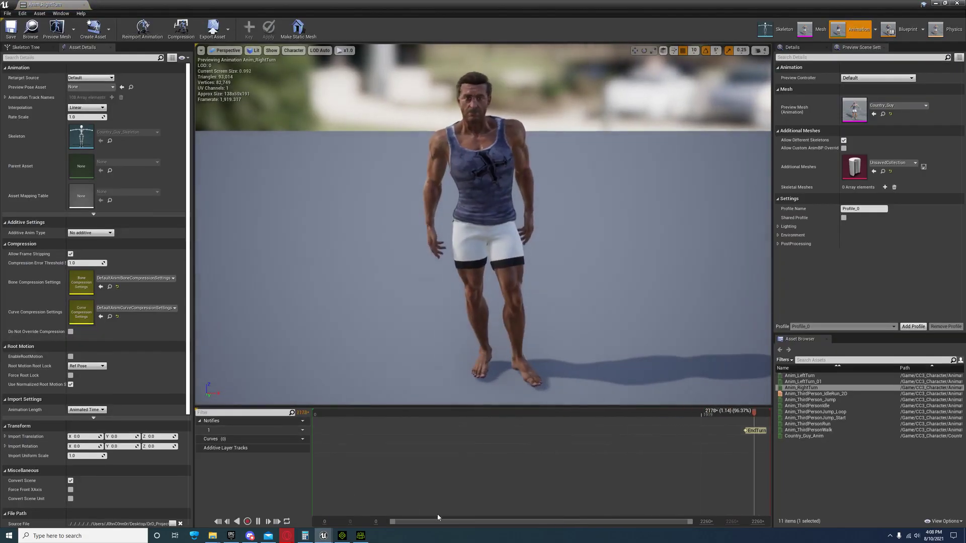
click(257, 521)
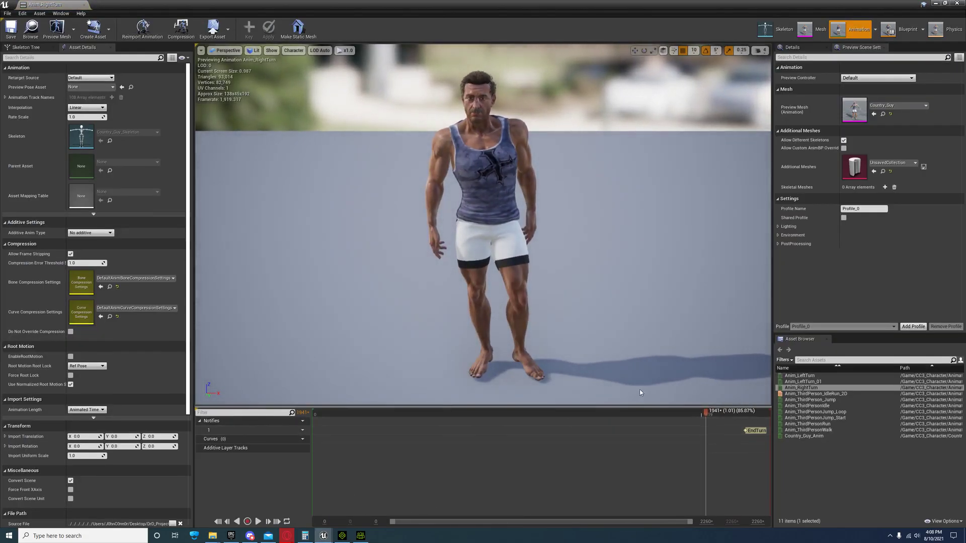
drag(703, 411, 775, 419)
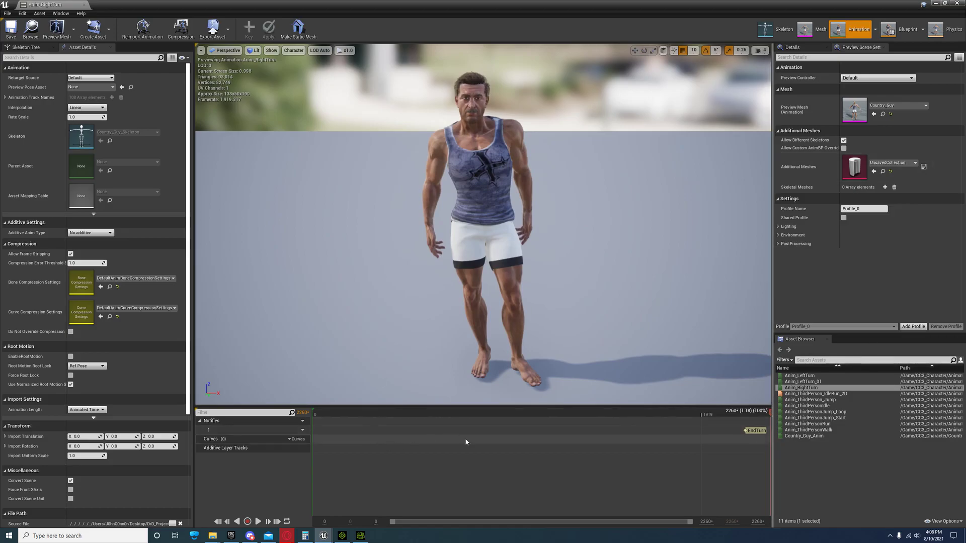
- Start recording from the Anim_RightTurn preview, then cancel the Create New Animation Object dialog
click(247, 522)
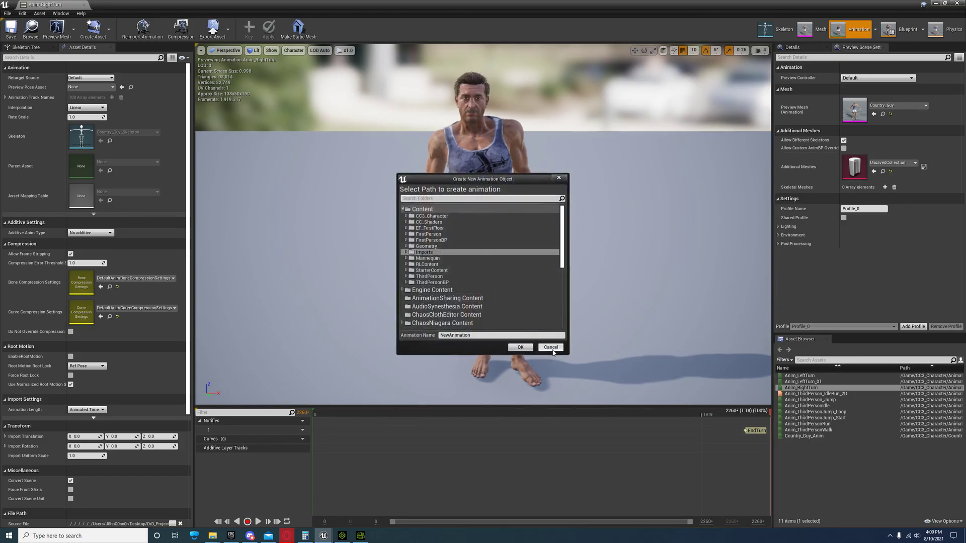
click(527, 348)
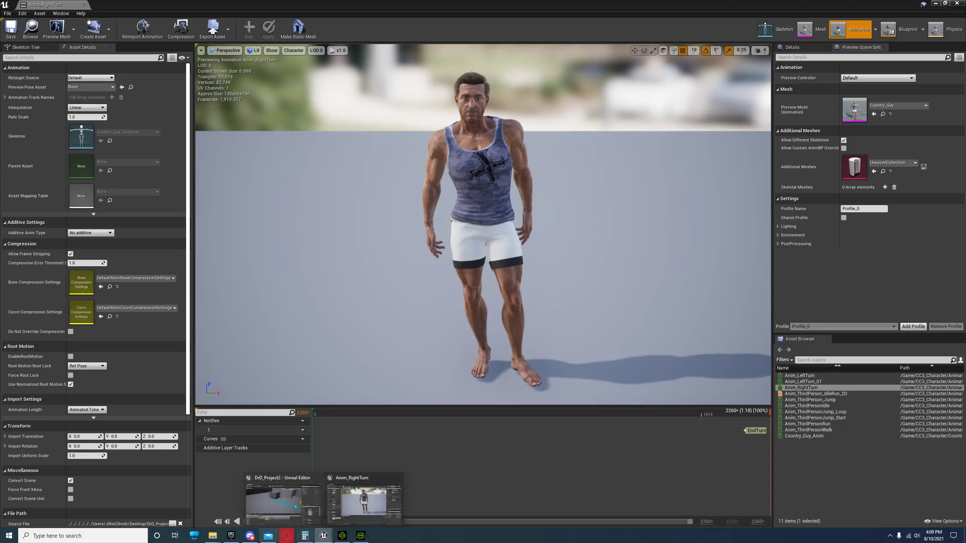
- Minimize the Anim_RightTurn editor to get back to the CC3_Character Animations folder
mouse_move(250, 535)
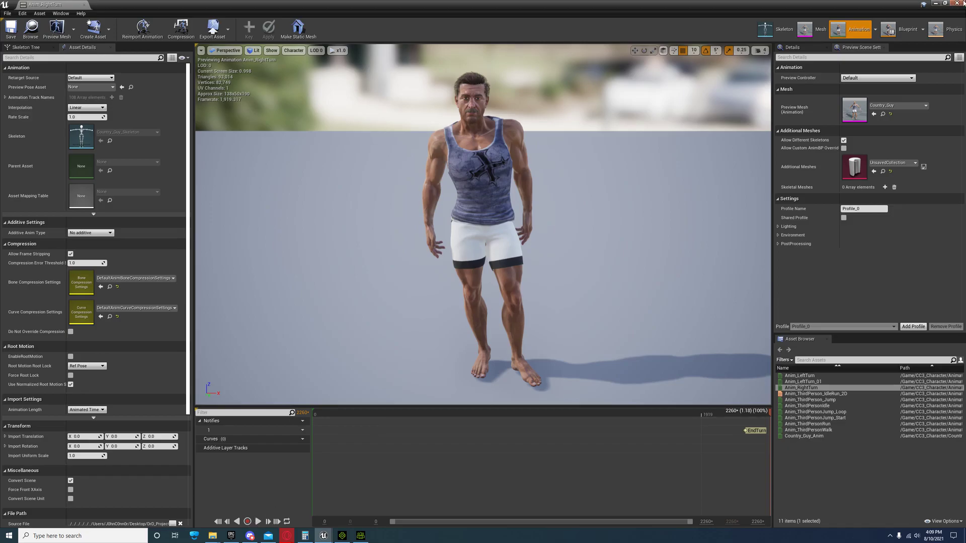
click(934, 3)
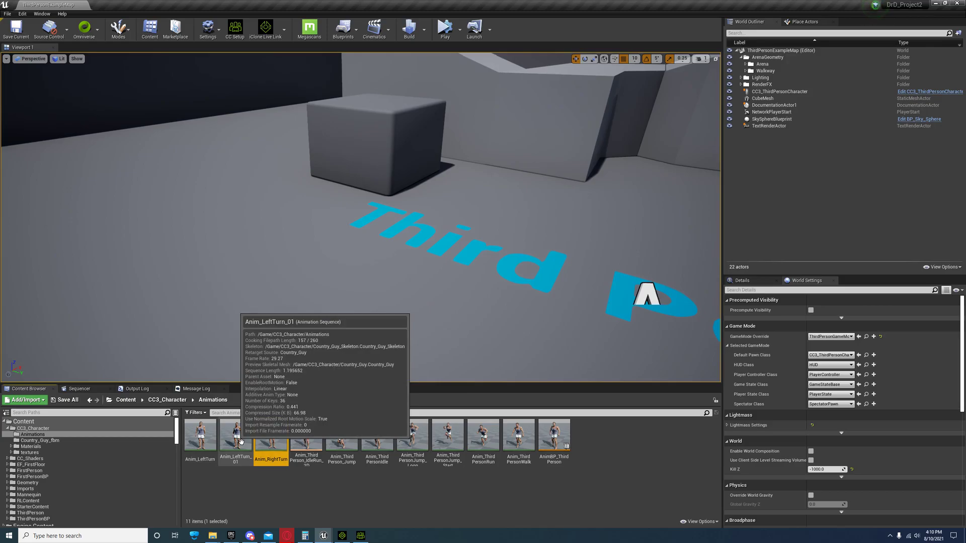
- Play Anim_LeftTurn_01 in the animation editor, then show the Imports folder's 12 assets
double_click(237, 435)
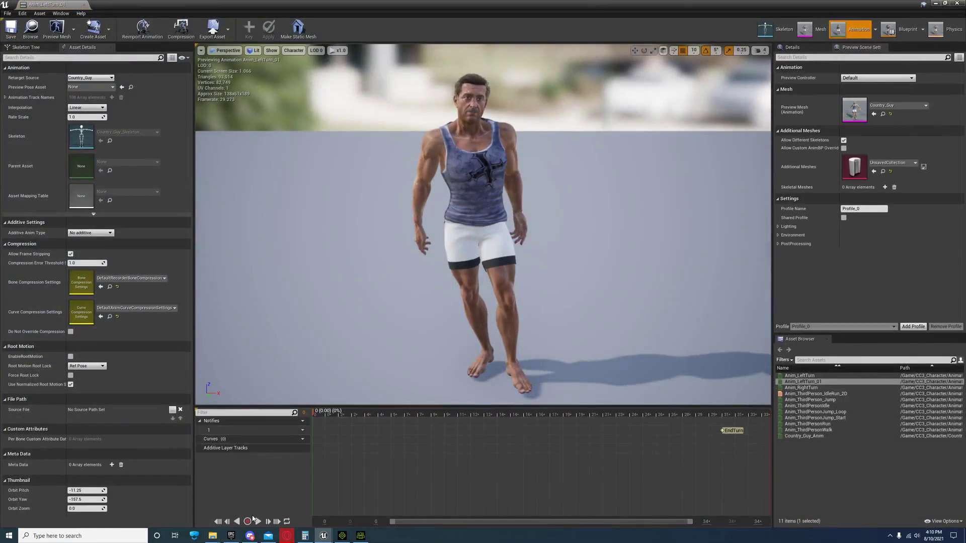
click(258, 522)
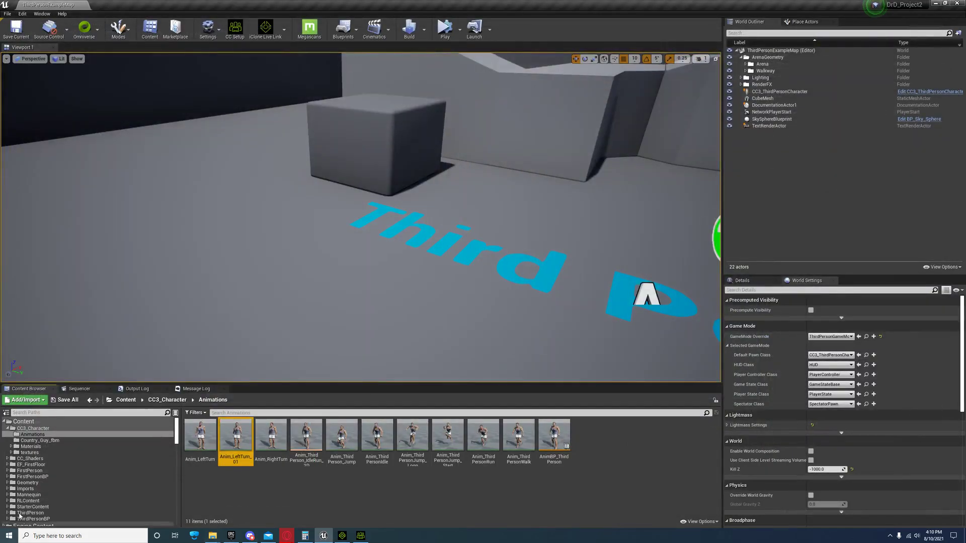
click(25, 488)
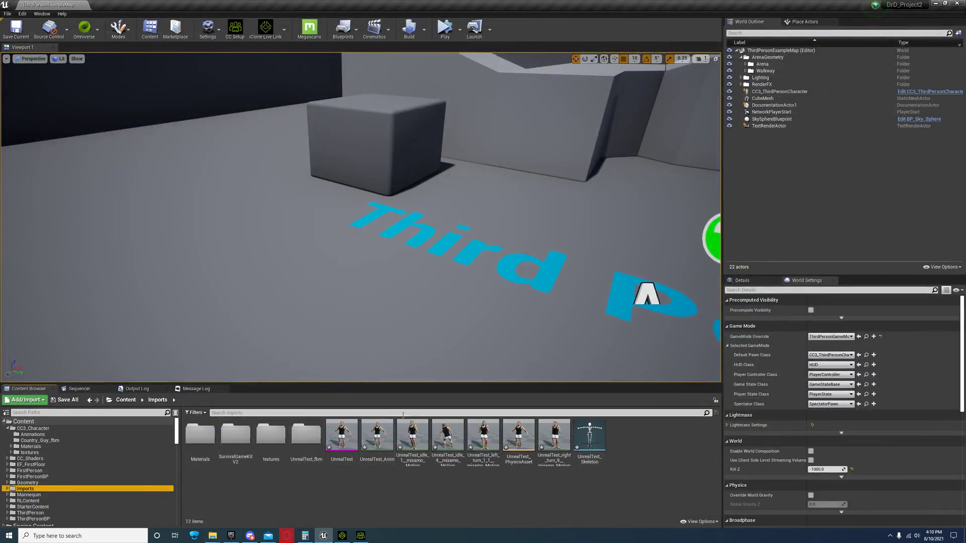
- Preview the UnrealTest idle_1 and idle_4 motions in the animation editor, closing each afterward
mouse_move(372, 453)
mouse_move(424, 447)
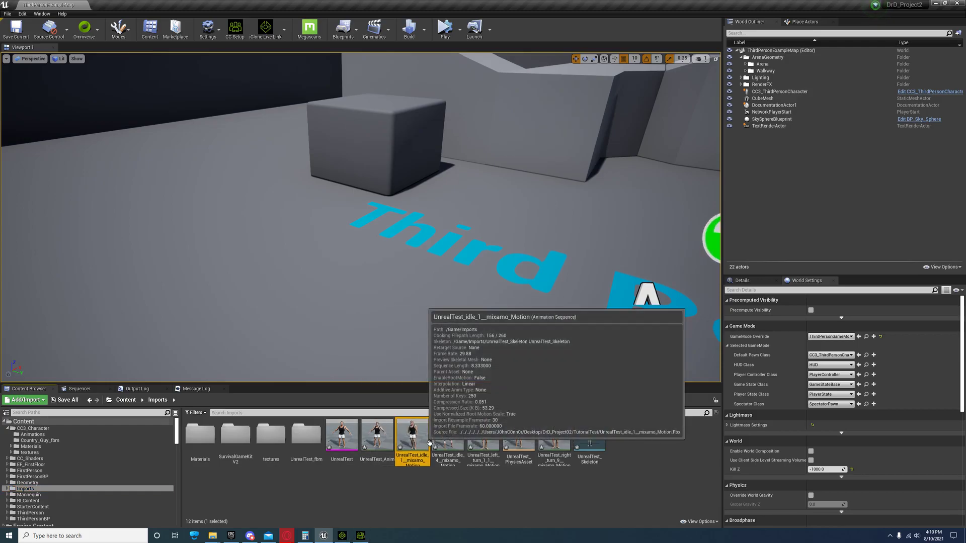
double_click(412, 436)
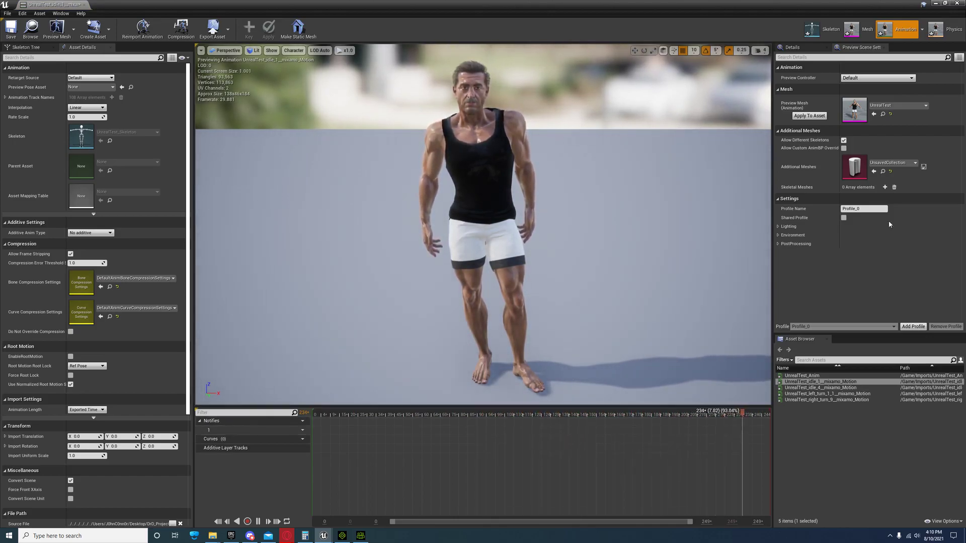
click(962, 3)
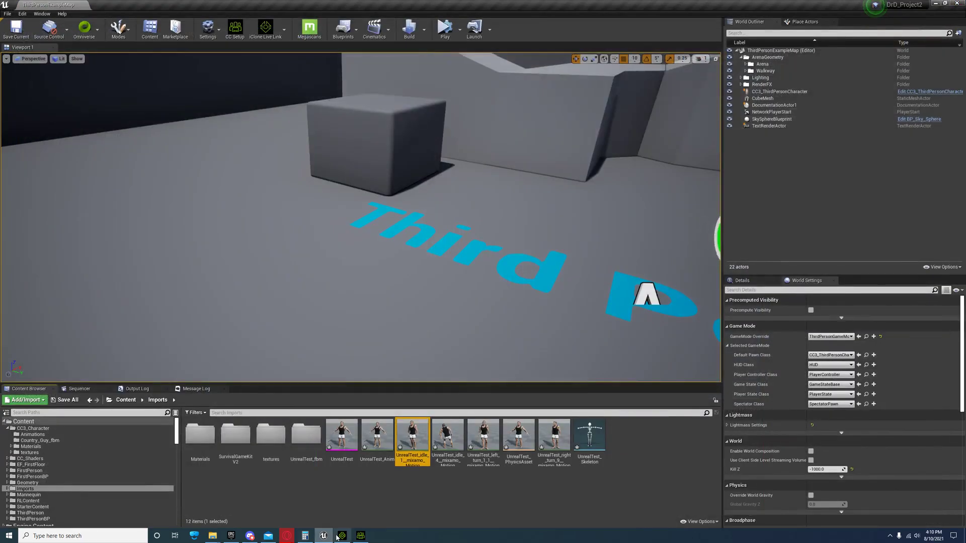
double_click(442, 442)
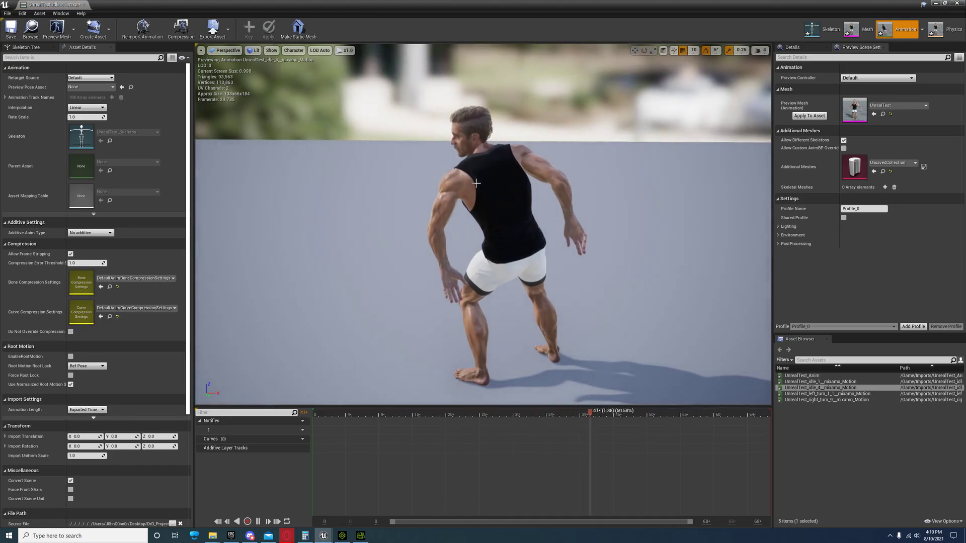
click(343, 536)
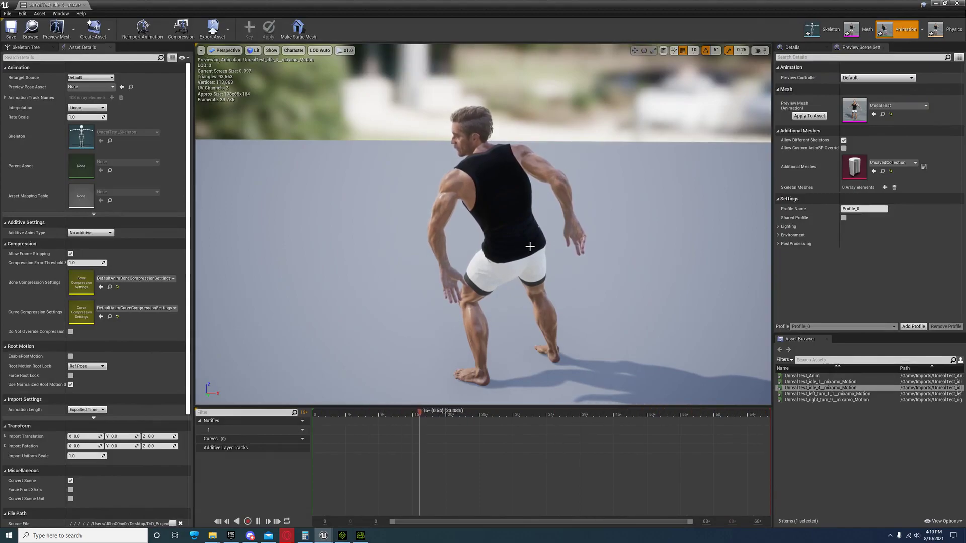
click(961, 3)
- Preview the left-turn motion, then open UnrealTest_right_turn_9 in the animation editor
double_click(488, 445)
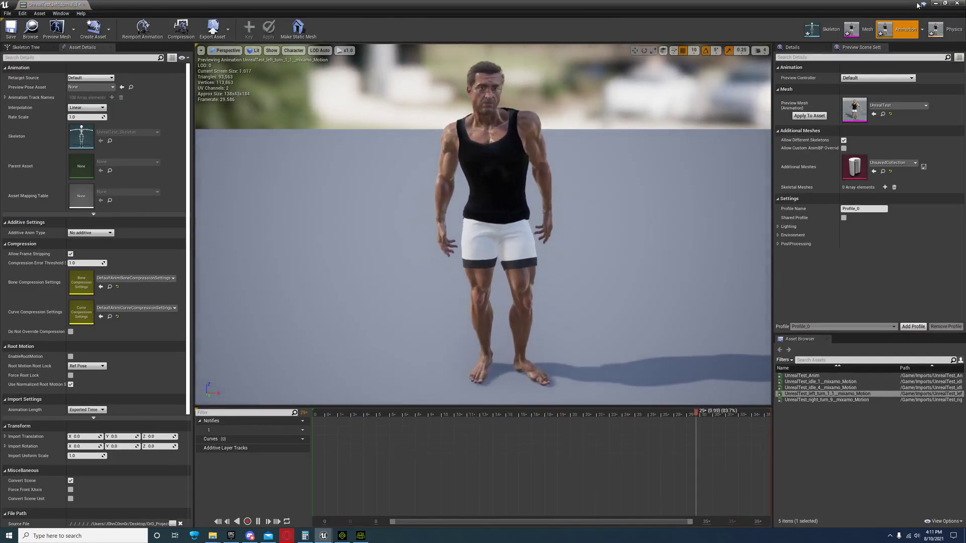
click(957, 4)
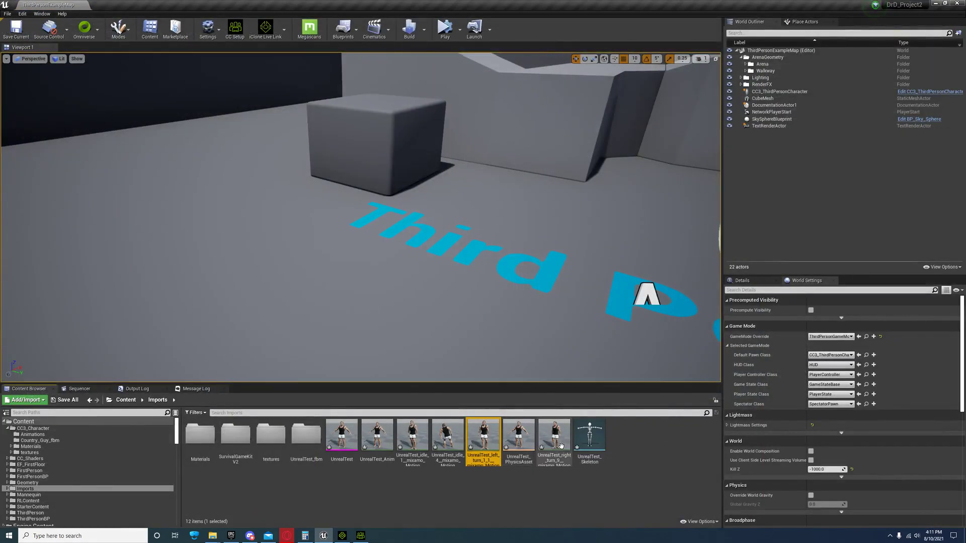
double_click(560, 446)
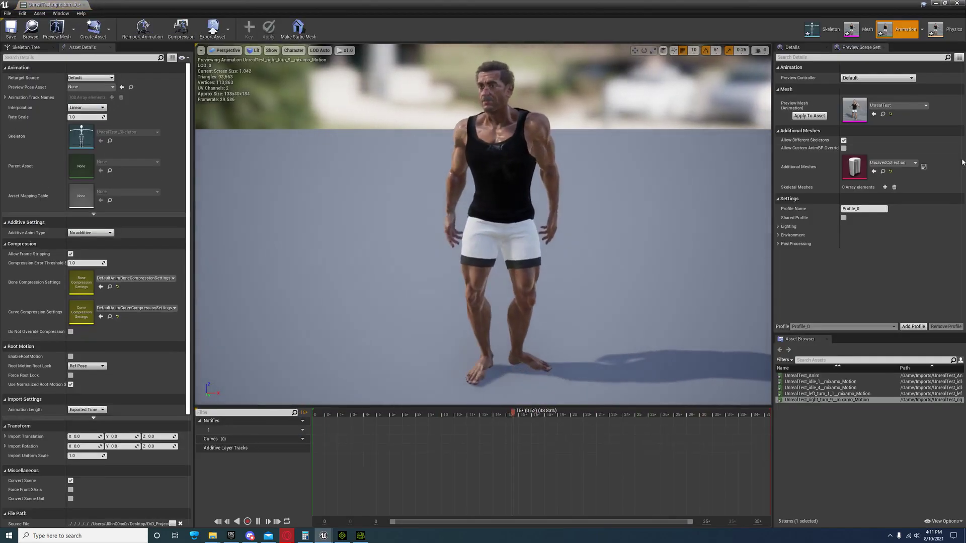